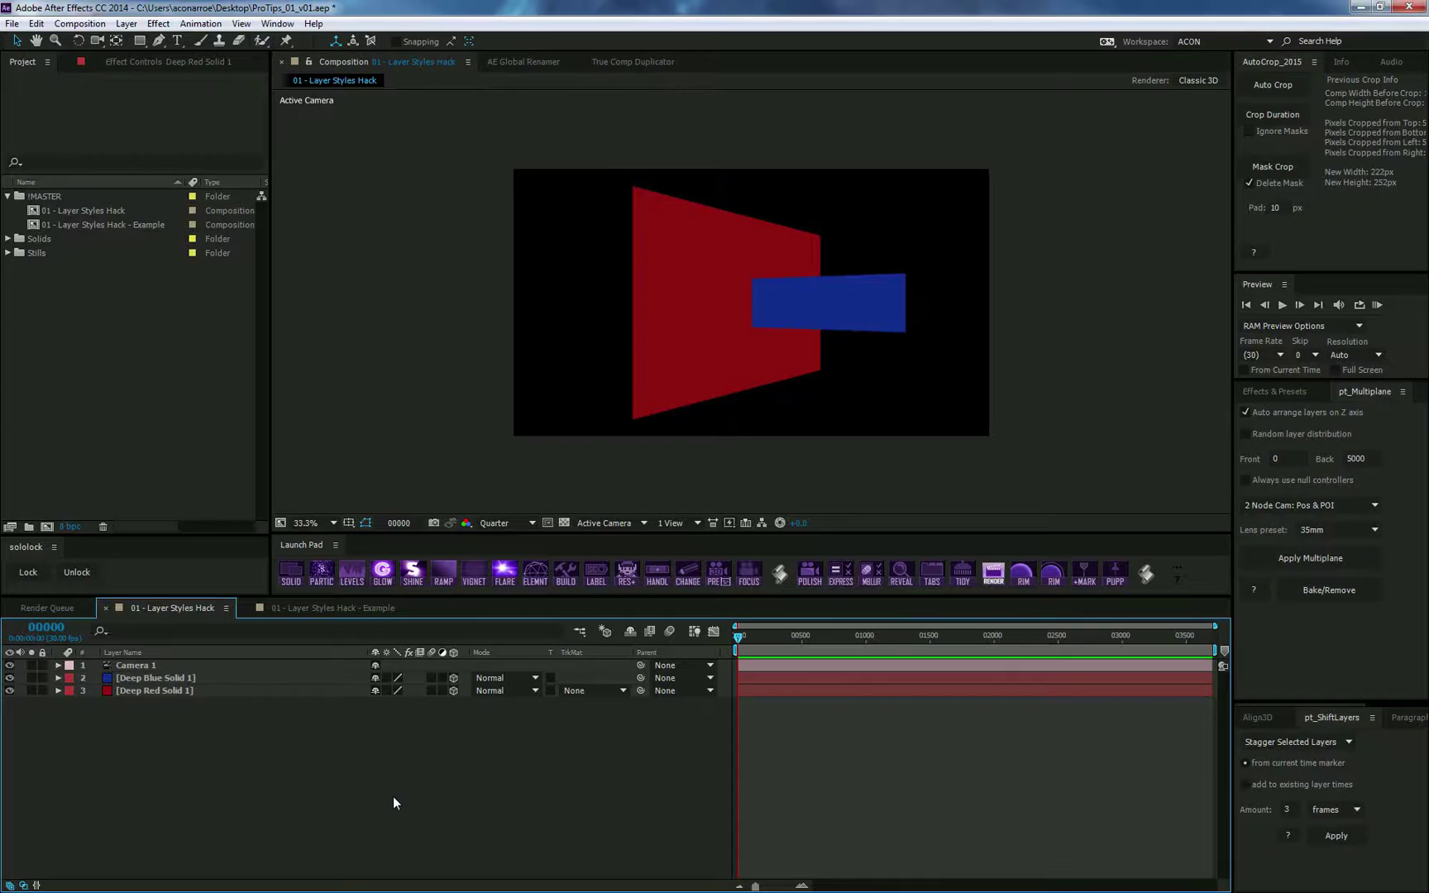
Orbit Camera 1 so the deep blue plane visibly cuts through the deep red plane
left_click(201, 677)
left_click(155, 691)
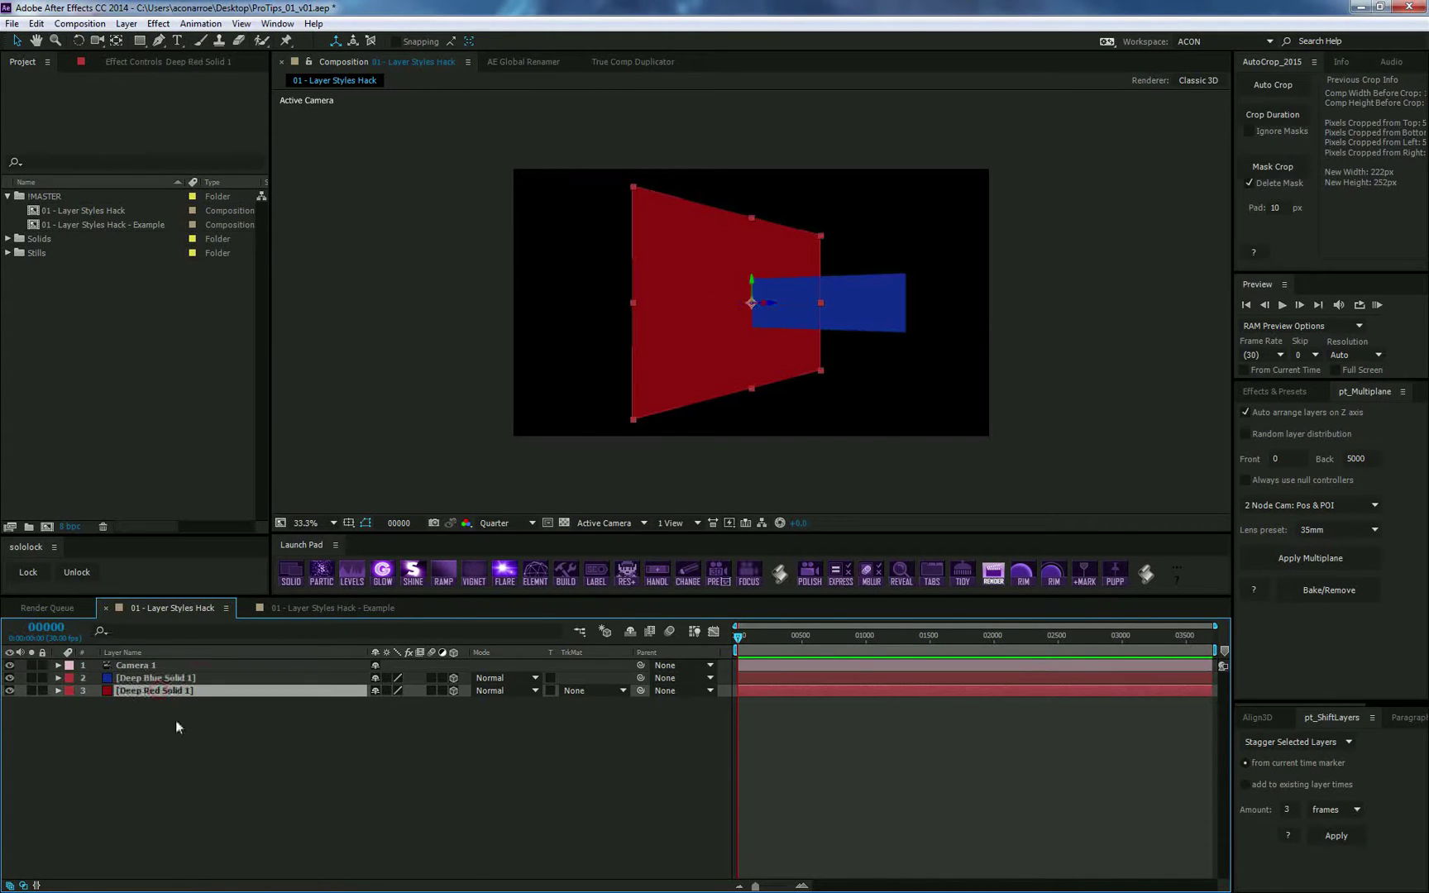
left_click(152, 666)
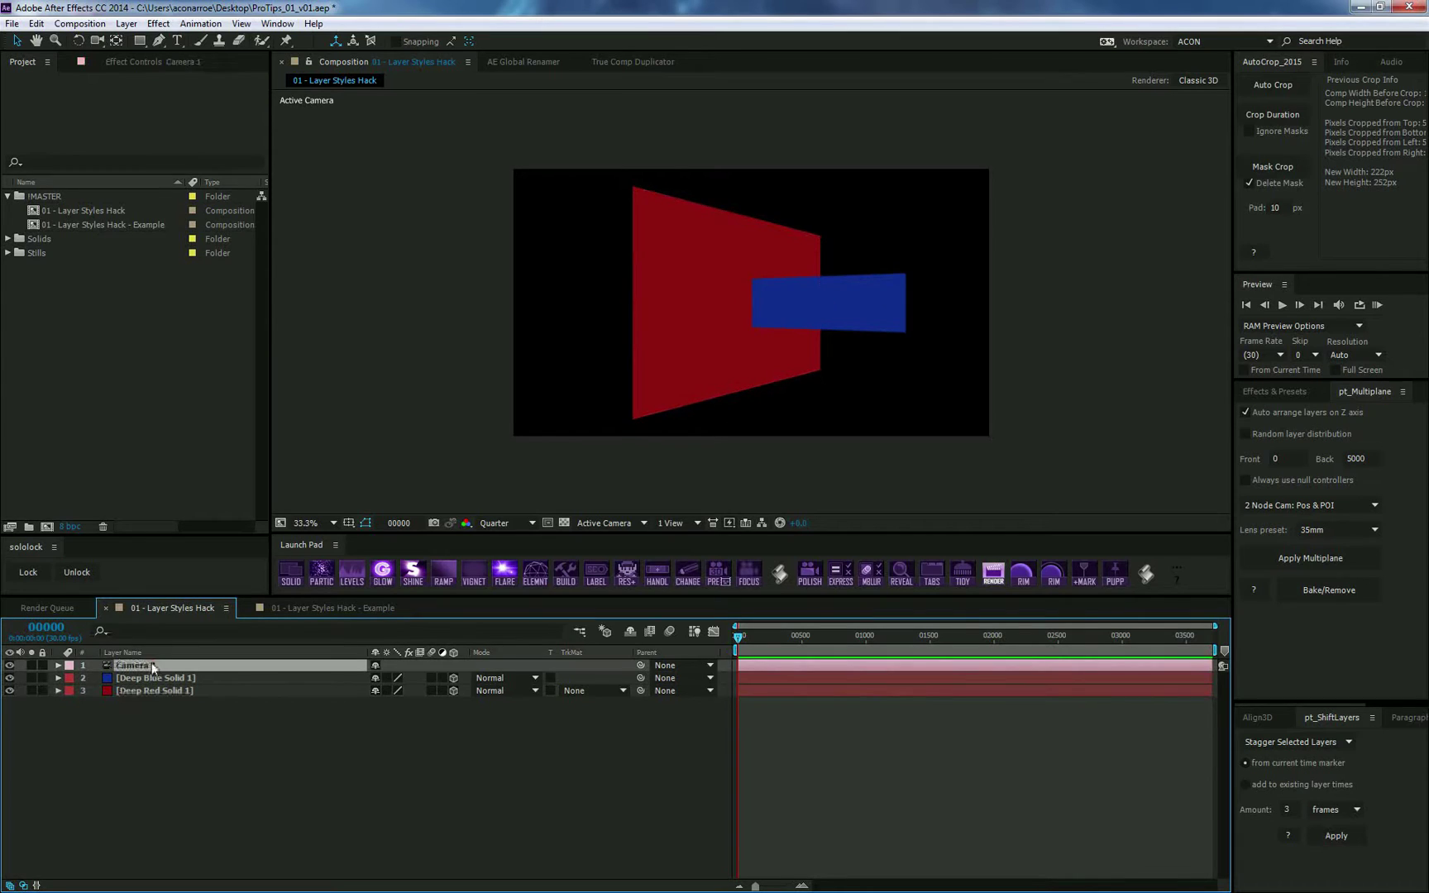
key("c")
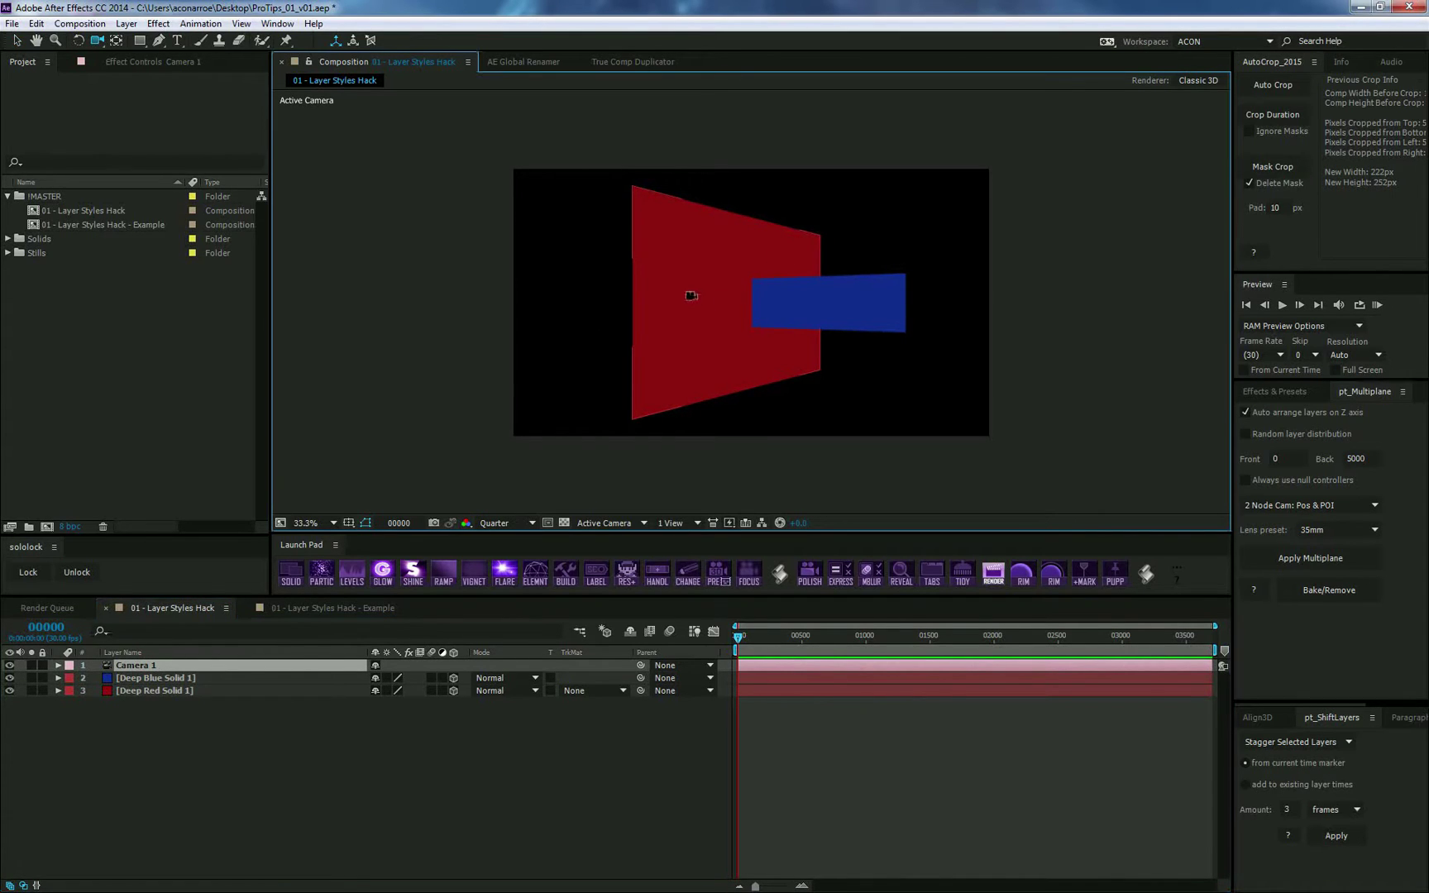
left_click_drag(694, 296, 728, 311)
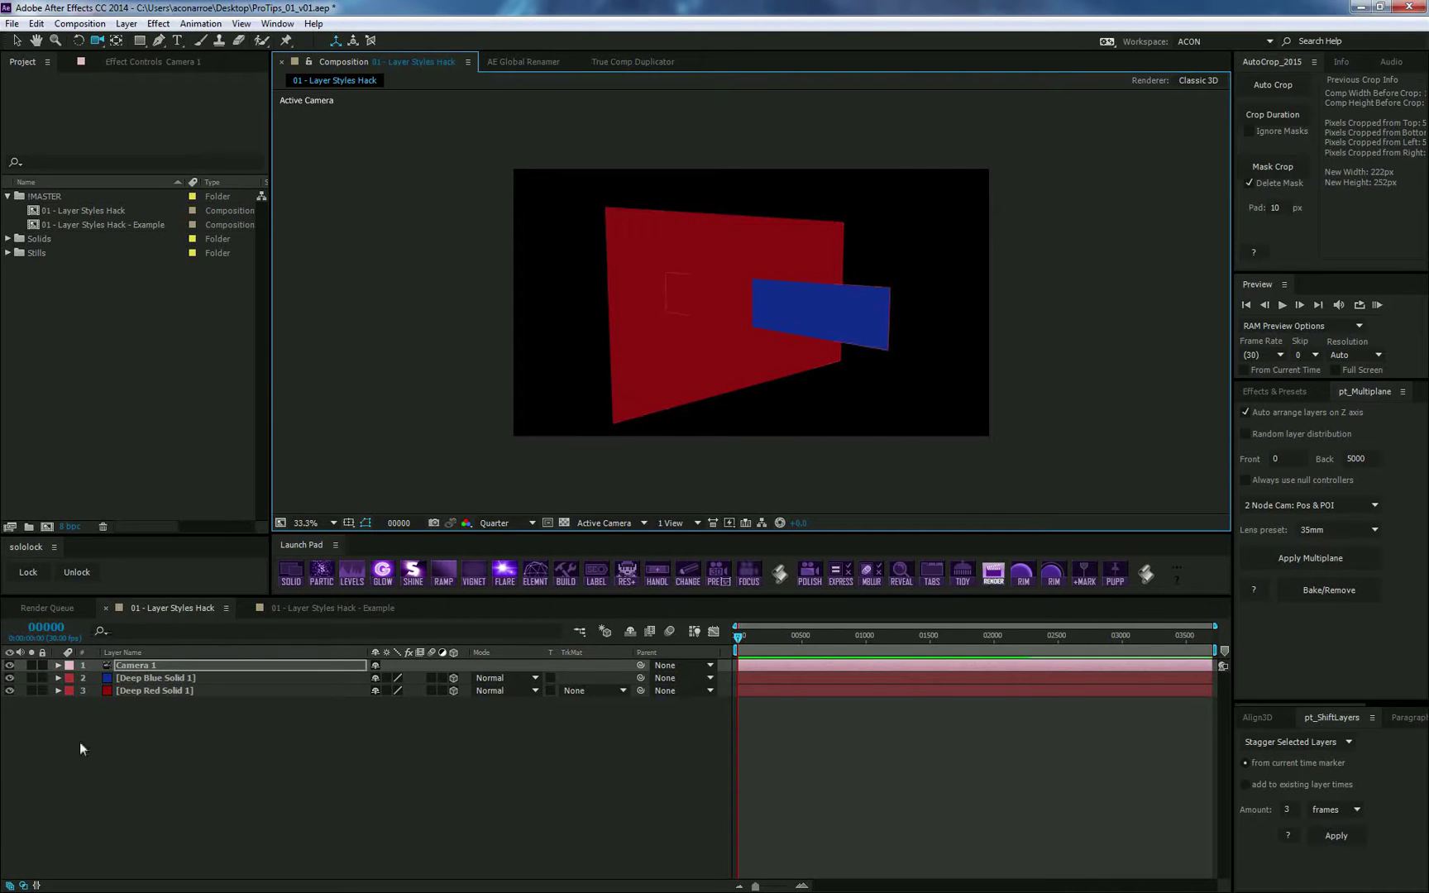
left_click(178, 730)
left_click(176, 692)
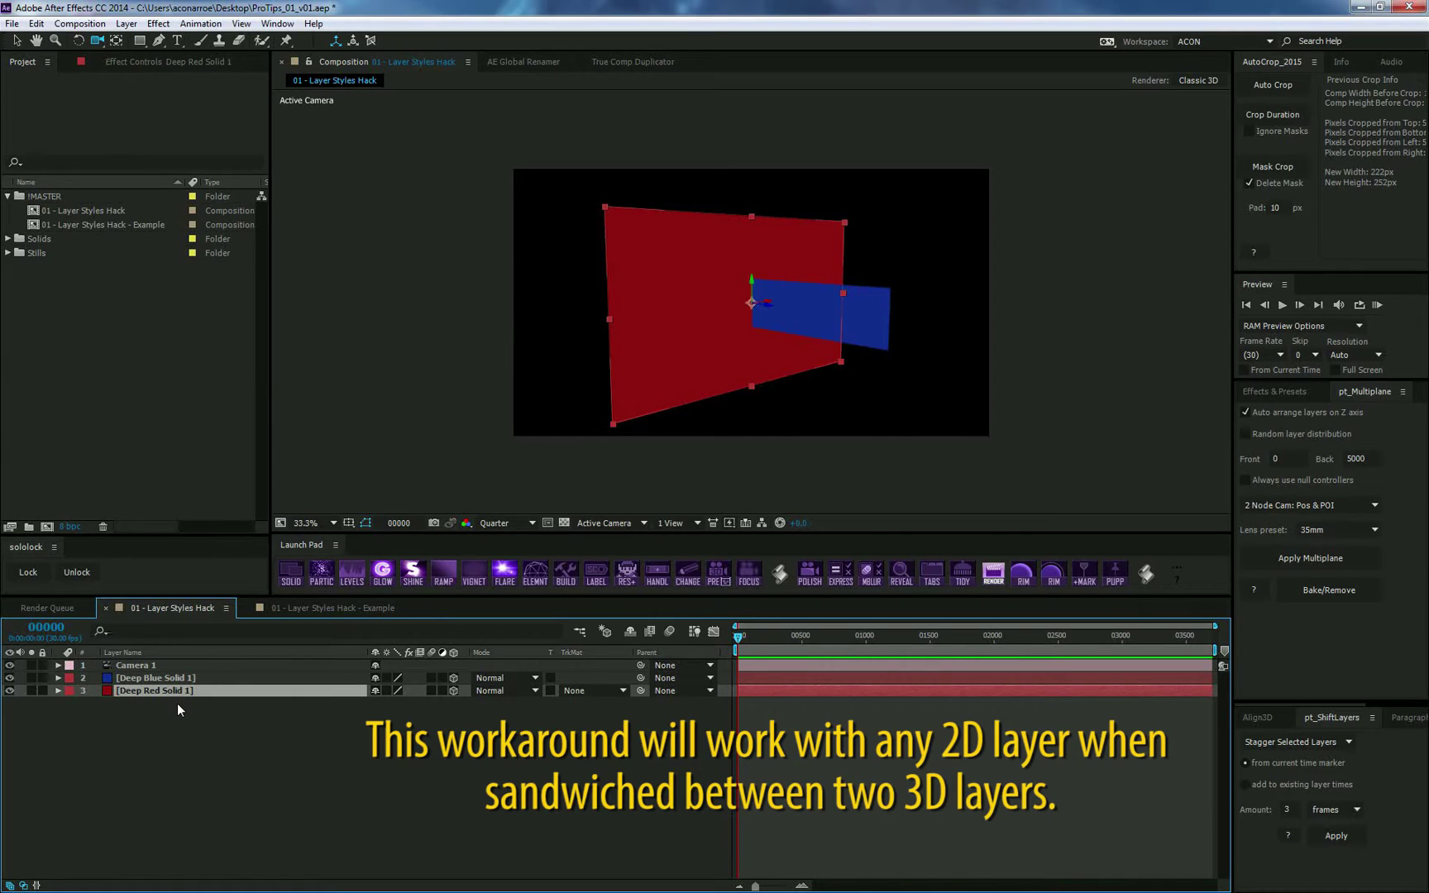
Add an adjustment layer above the red solid and move Deep Blue Solid 1 to the bottom
key("ctrl+alt+y")
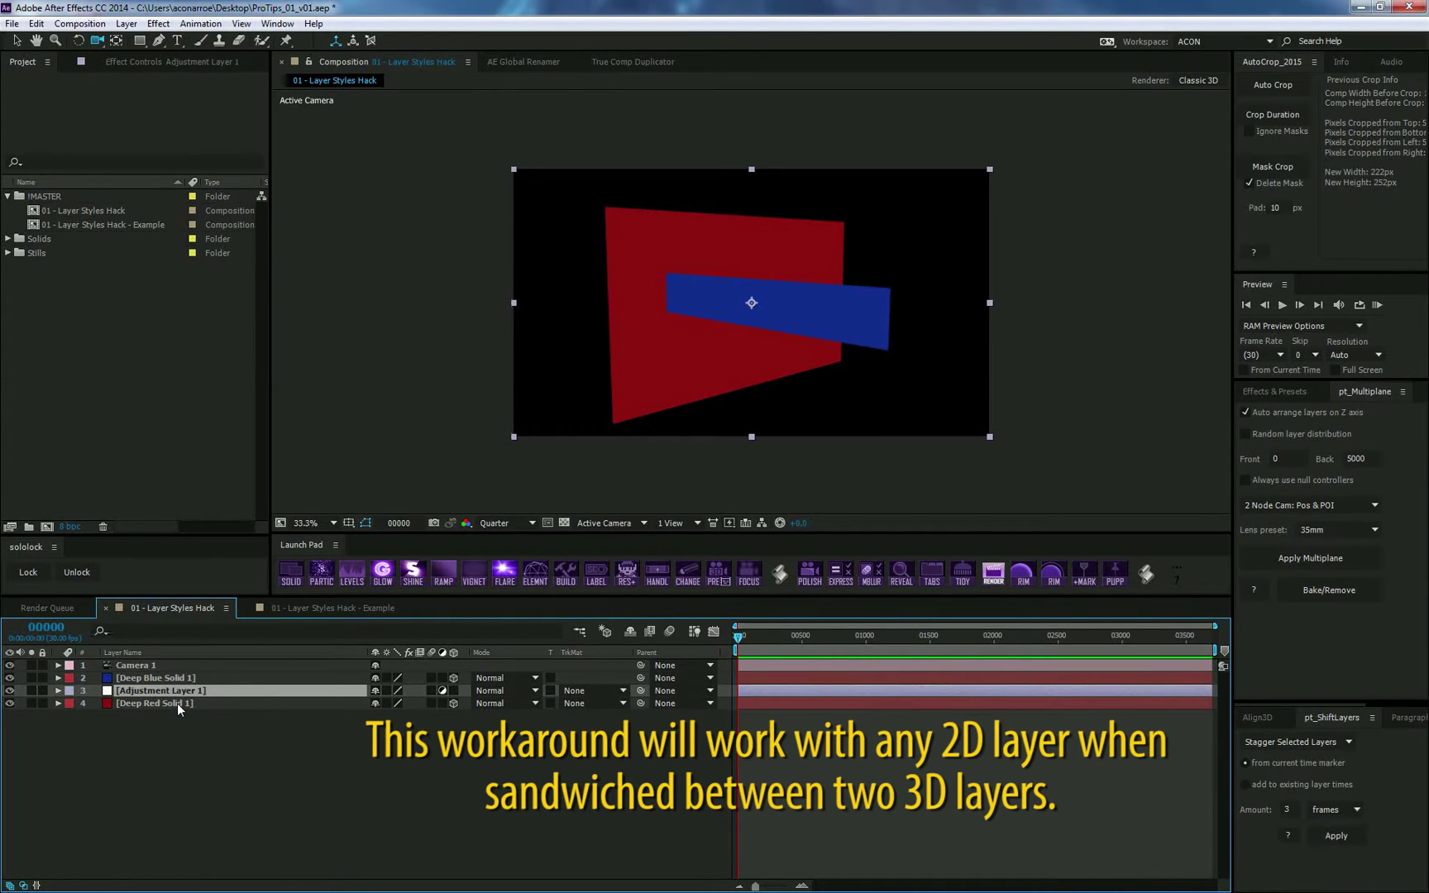
mouse_move(708, 293)
left_mouse_down()
mouse_move(732, 295)
mouse_move(708, 281)
mouse_move(635, 300)
mouse_move(726, 289)
mouse_move(760, 269)
mouse_move(728, 299)
left_mouse_up()
left_click(153, 678)
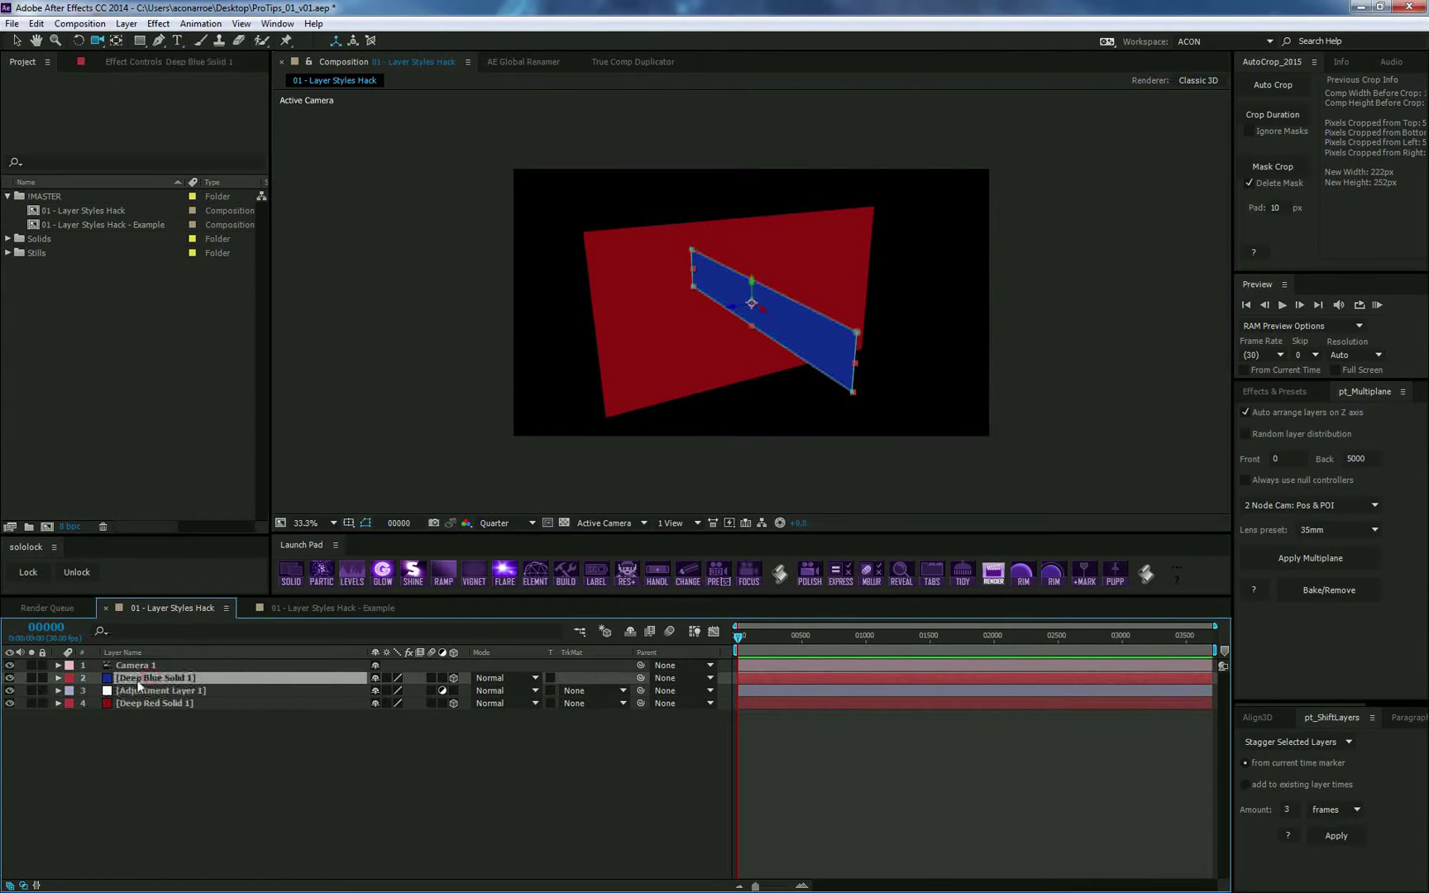
mouse_move(139, 684)
left_mouse_down()
mouse_move(155, 717)
mouse_move(146, 697)
left_mouse_up()
Orbit the camera to face the red plane and check the forced stacking order
left_click(152, 675)
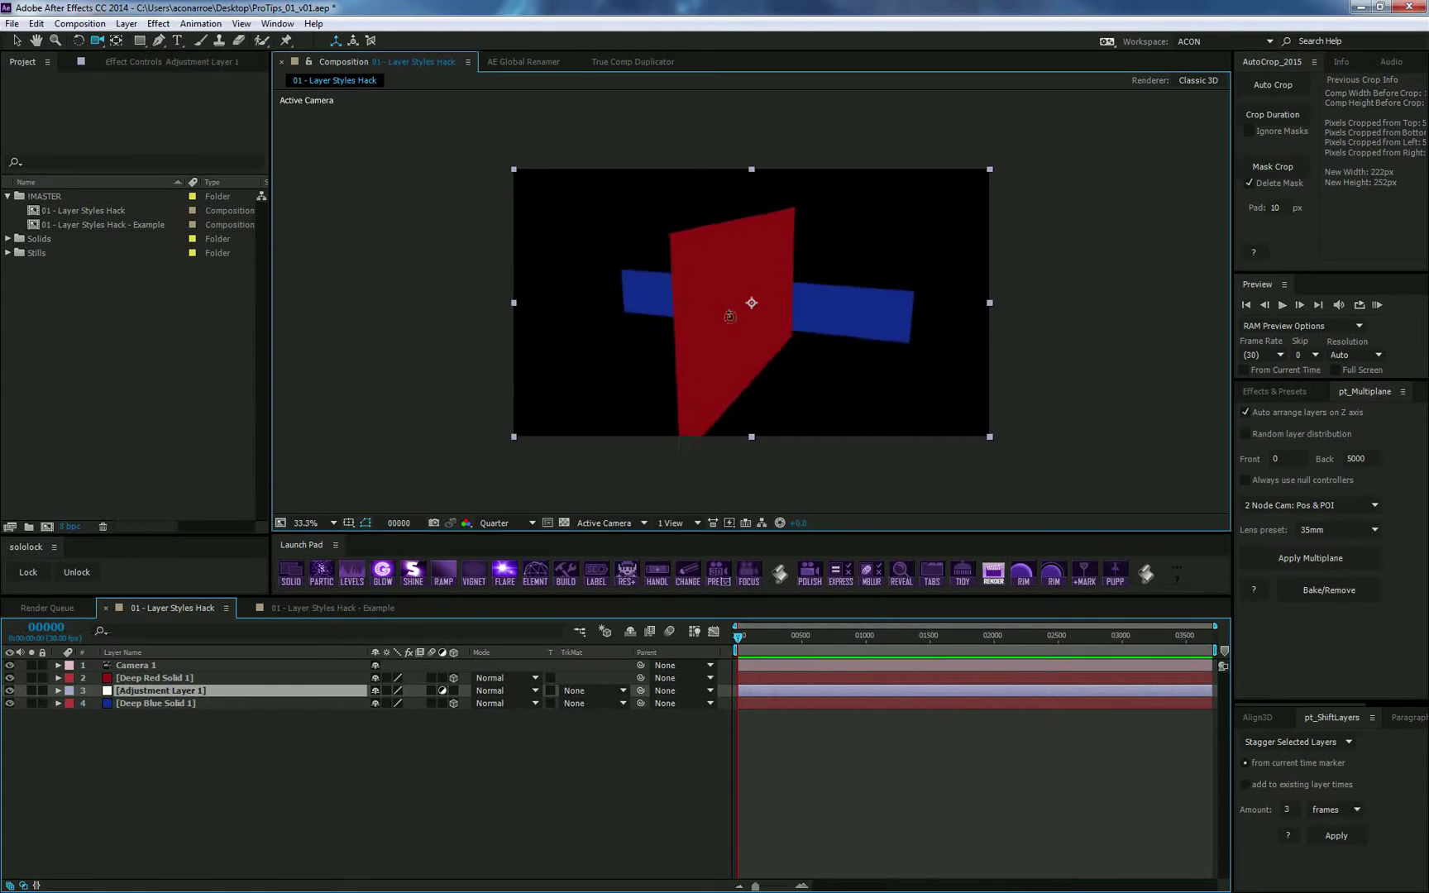
left_click_drag(730, 316, 669, 319)
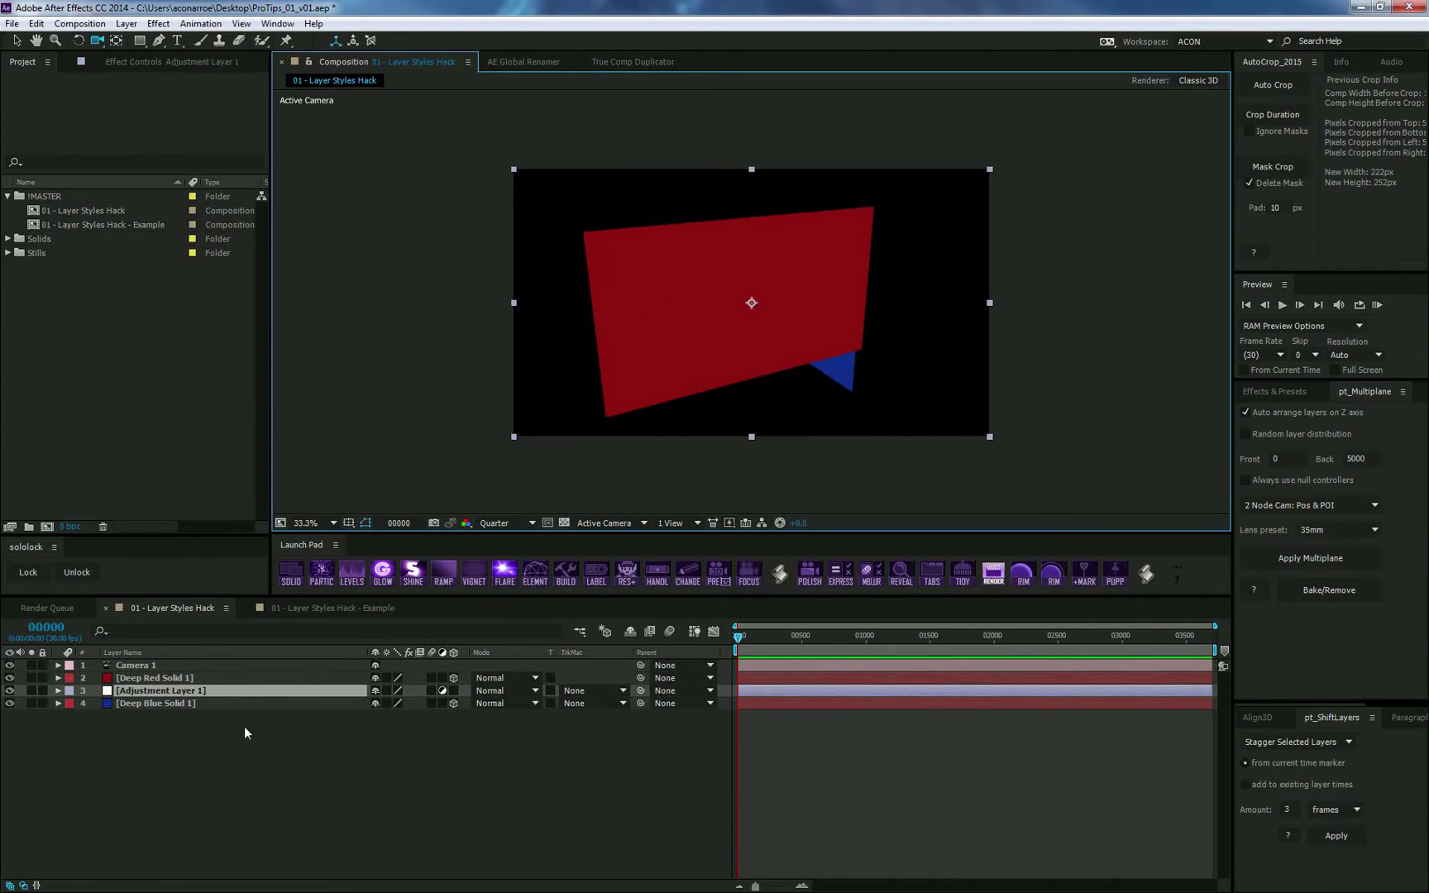
left_click(202, 738)
left_click(184, 693)
Delete Adjustment Layer 1, leaving only the camera and the two solids
key("Delete")
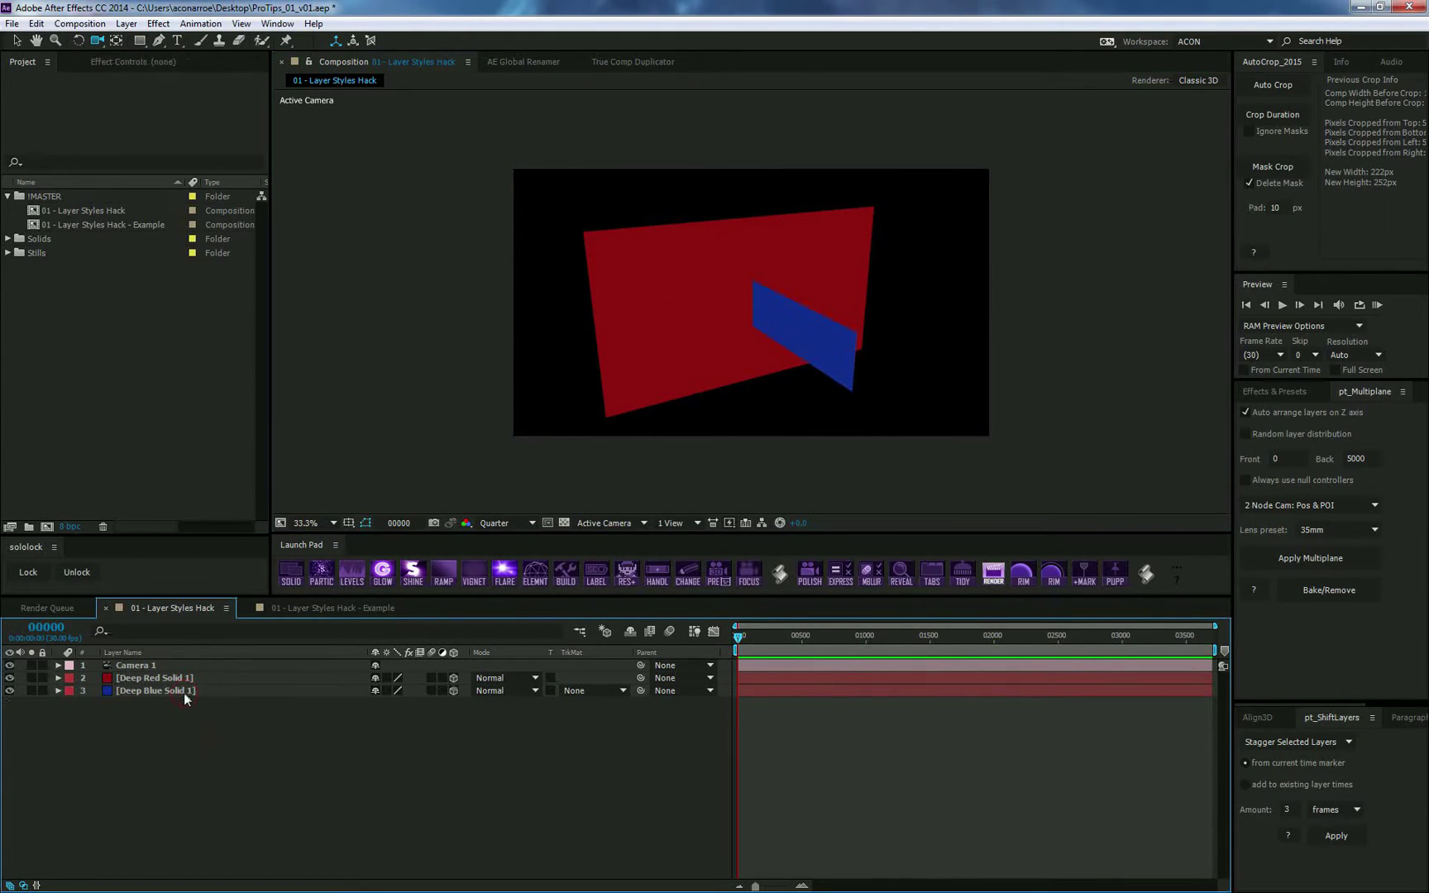
left_click(176, 678)
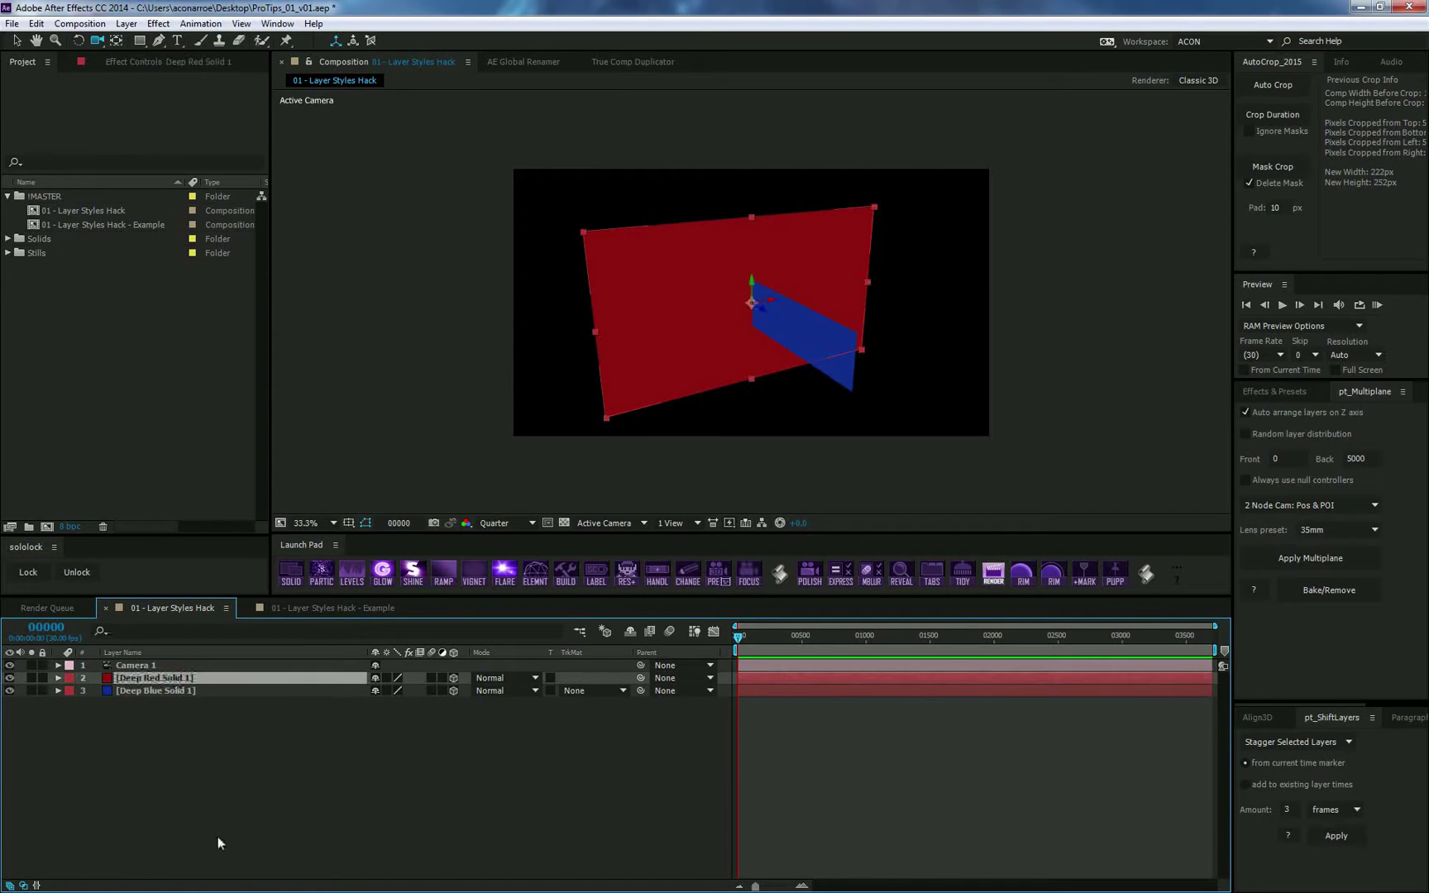
left_click(205, 764)
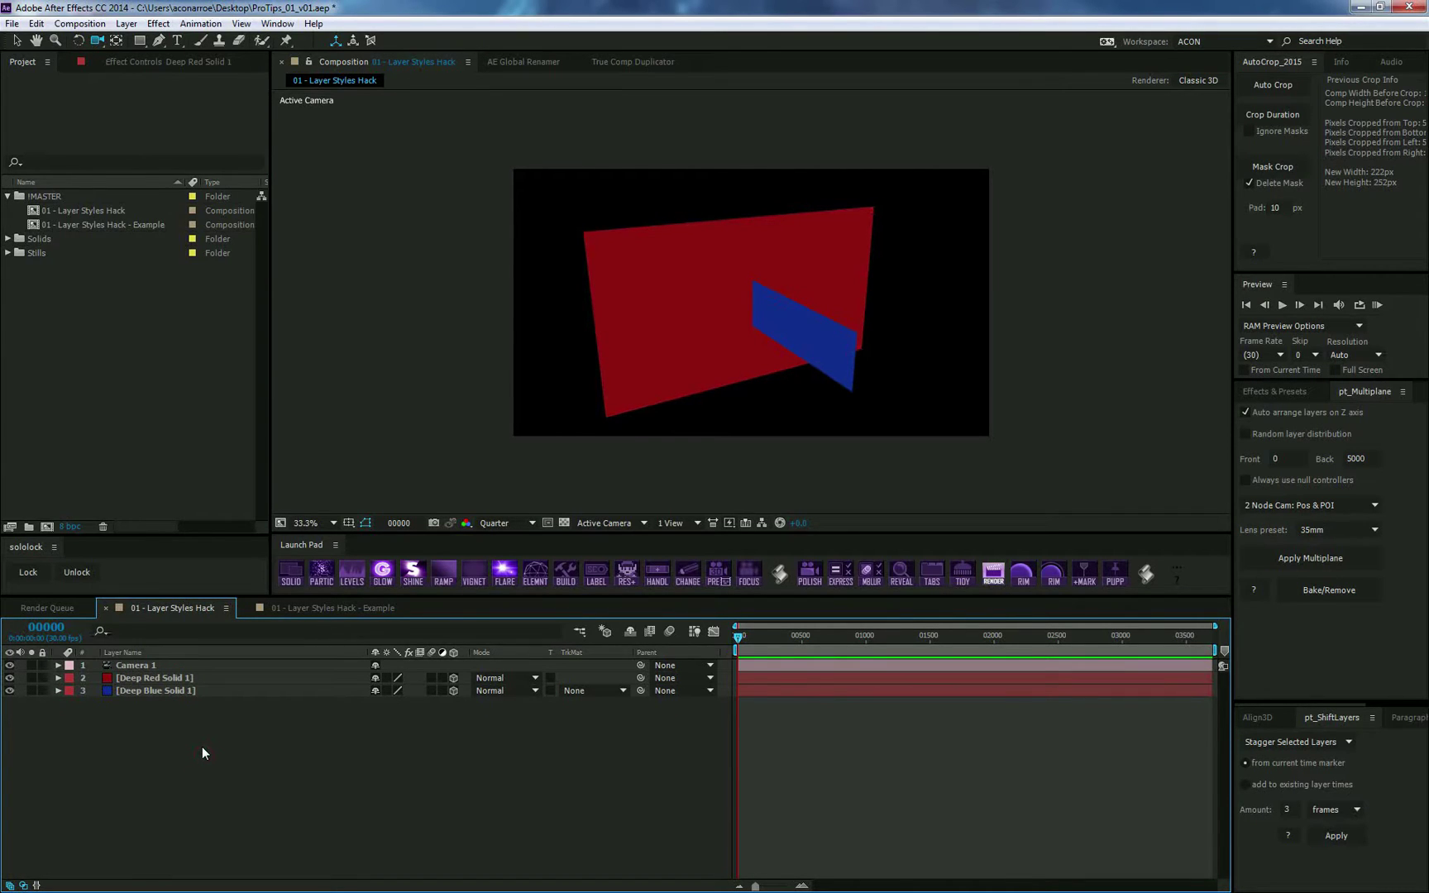
left_click(215, 681)
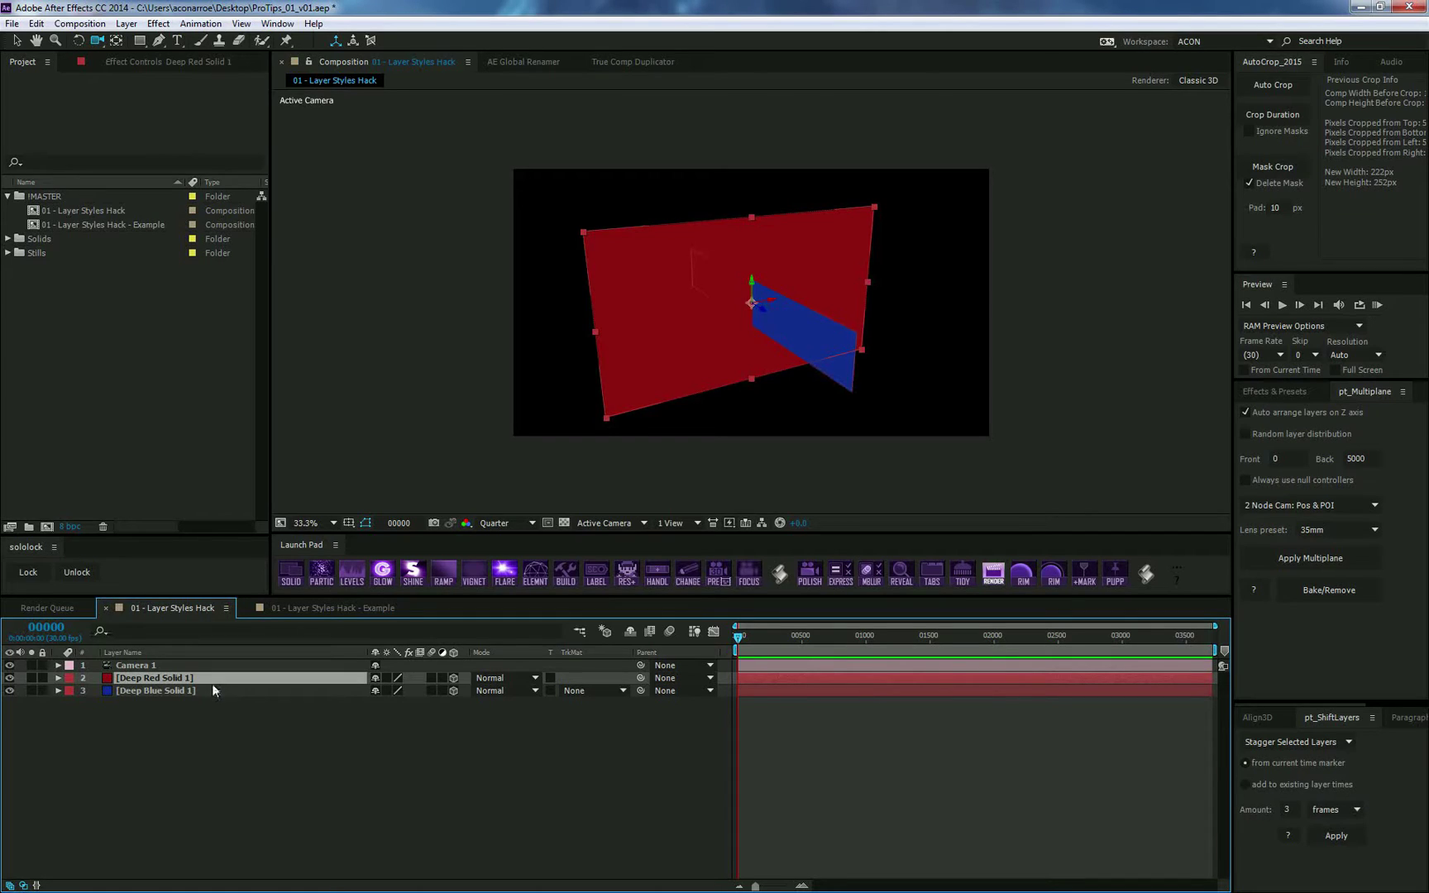
left_click(200, 692)
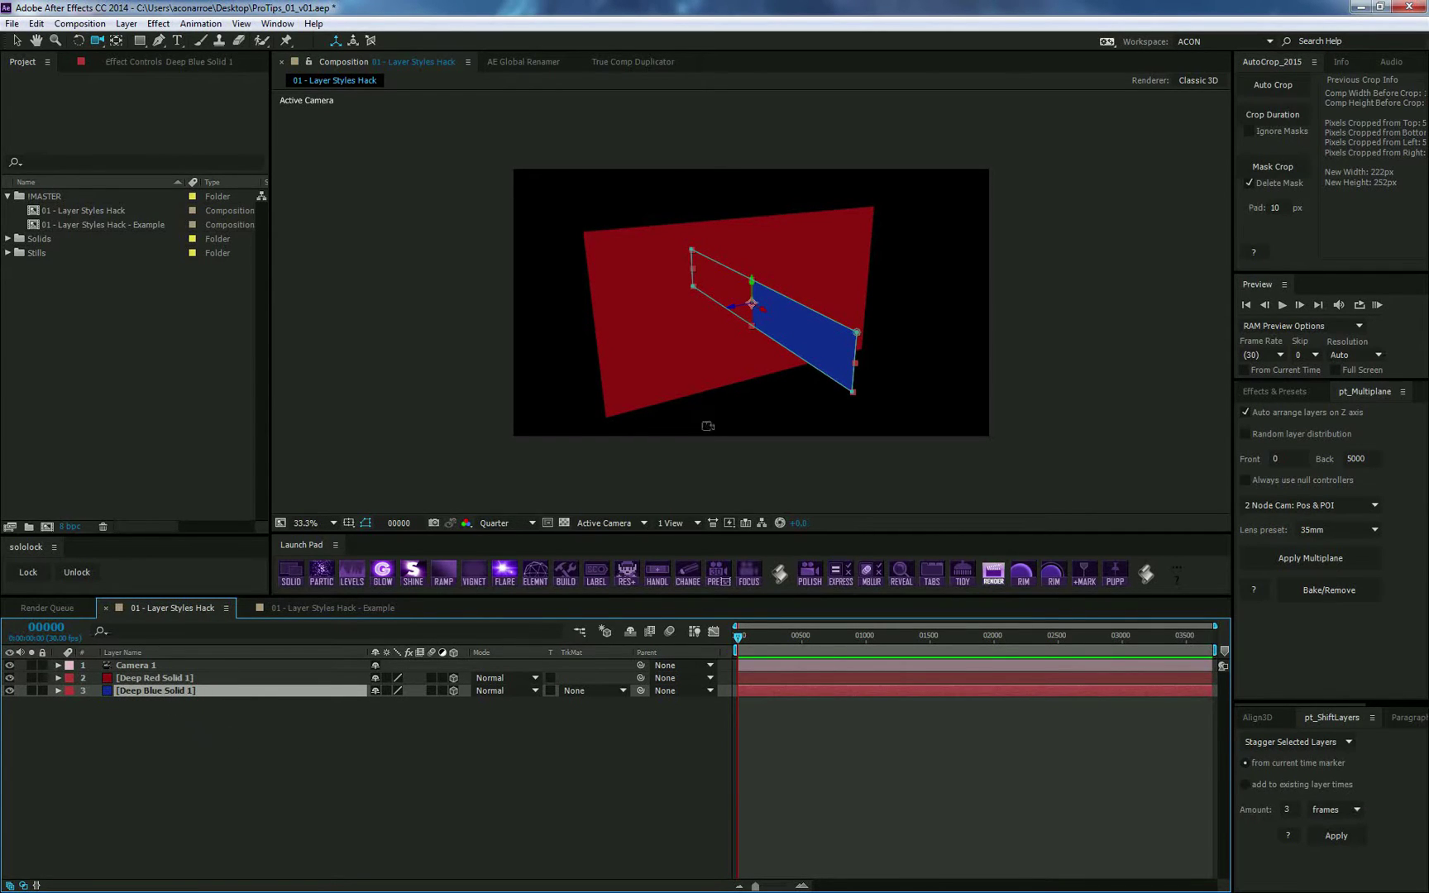
Orbit around the planes to compare their depth, ending with Deep Red Solid 1 selected
key("c")
mouse_move(689, 320)
left_mouse_down()
mouse_move(756, 297)
mouse_move(693, 307)
left_mouse_up()
left_click(135, 722)
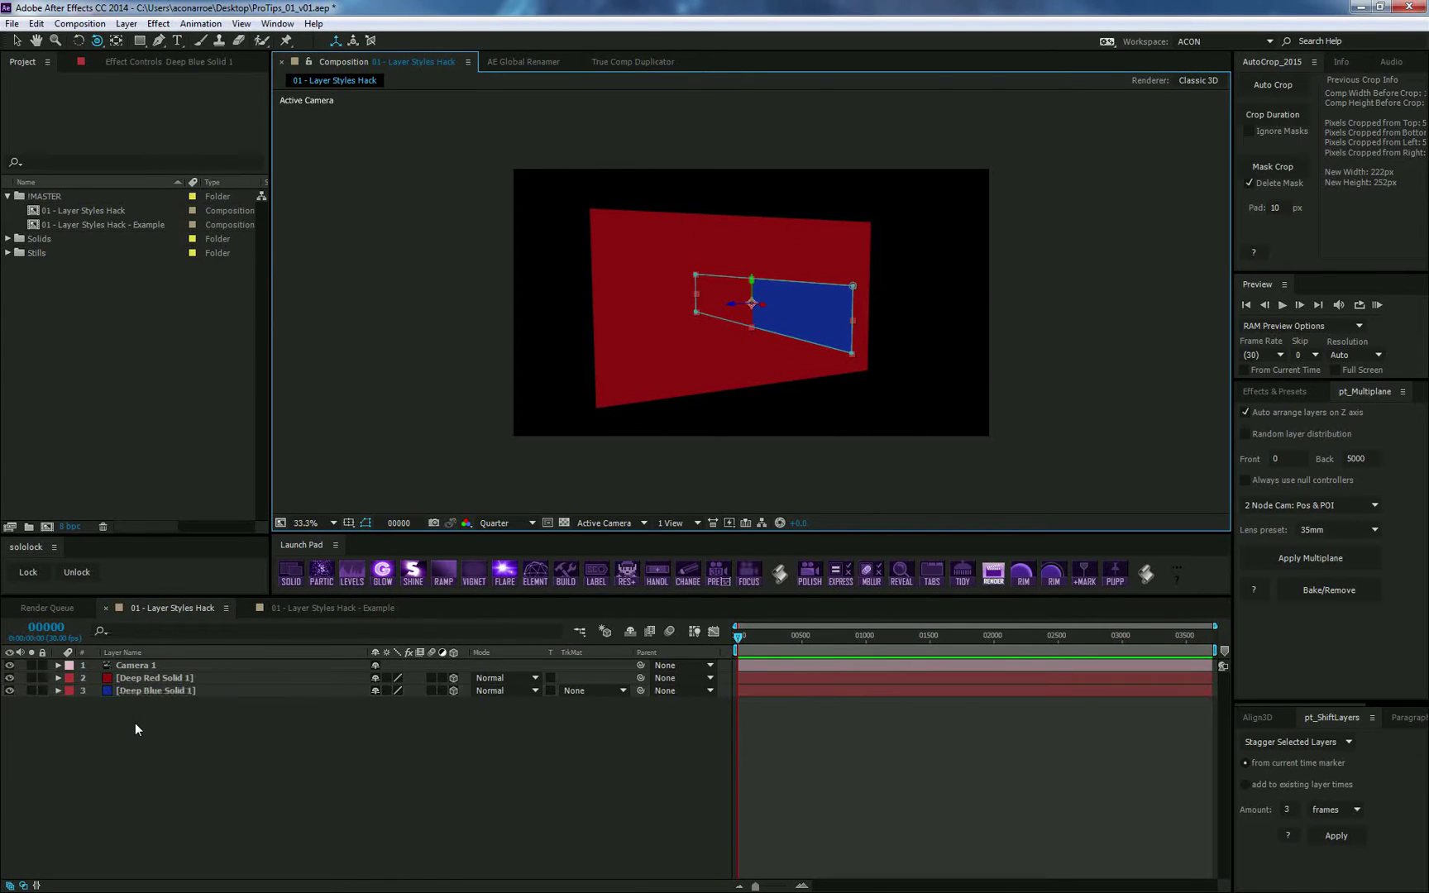
left_click(151, 691)
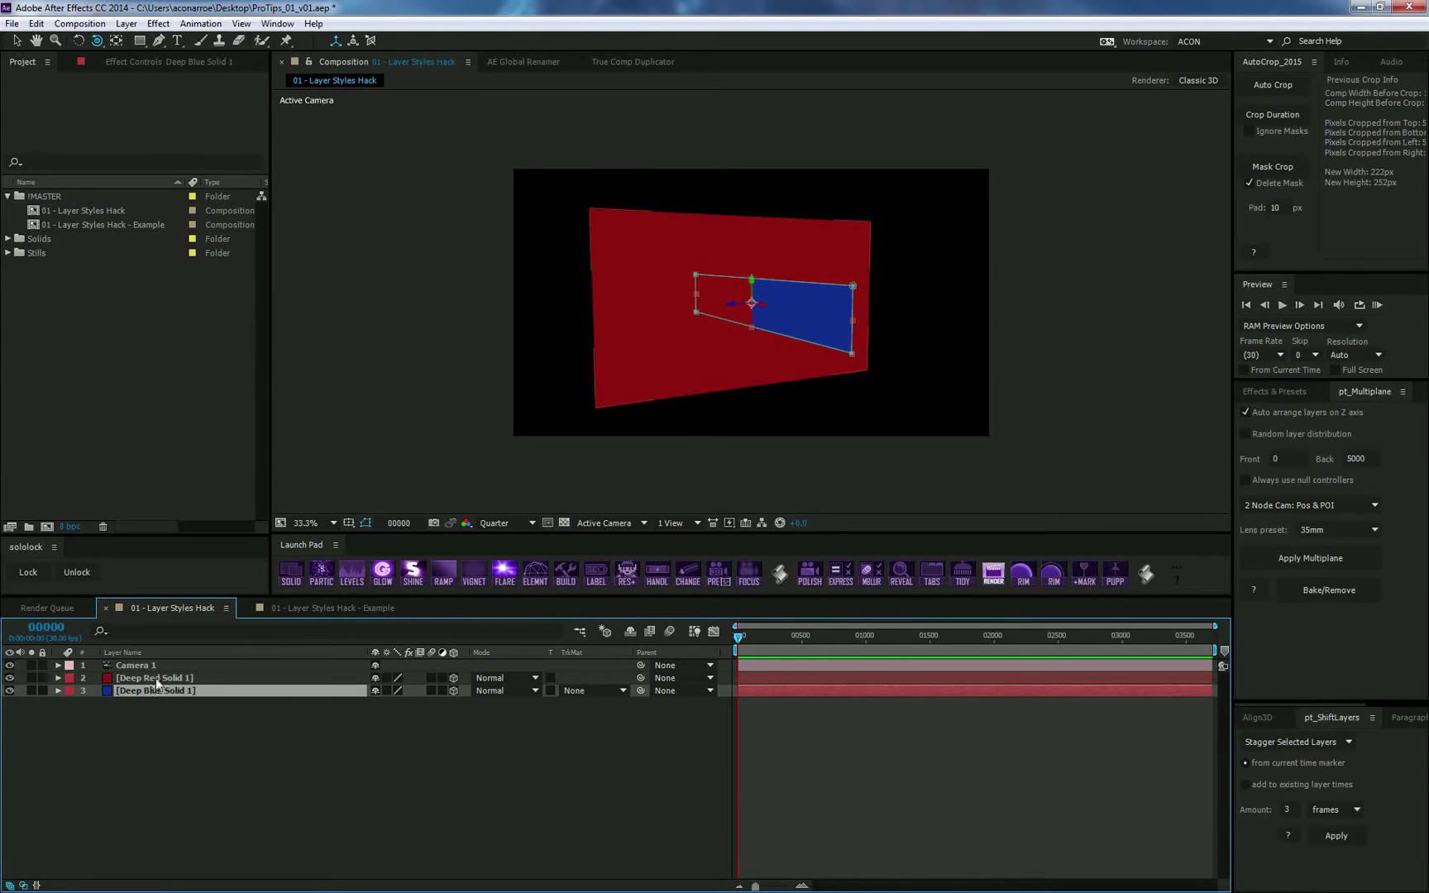
left_click(155, 677)
left_click(152, 693)
left_click(159, 710)
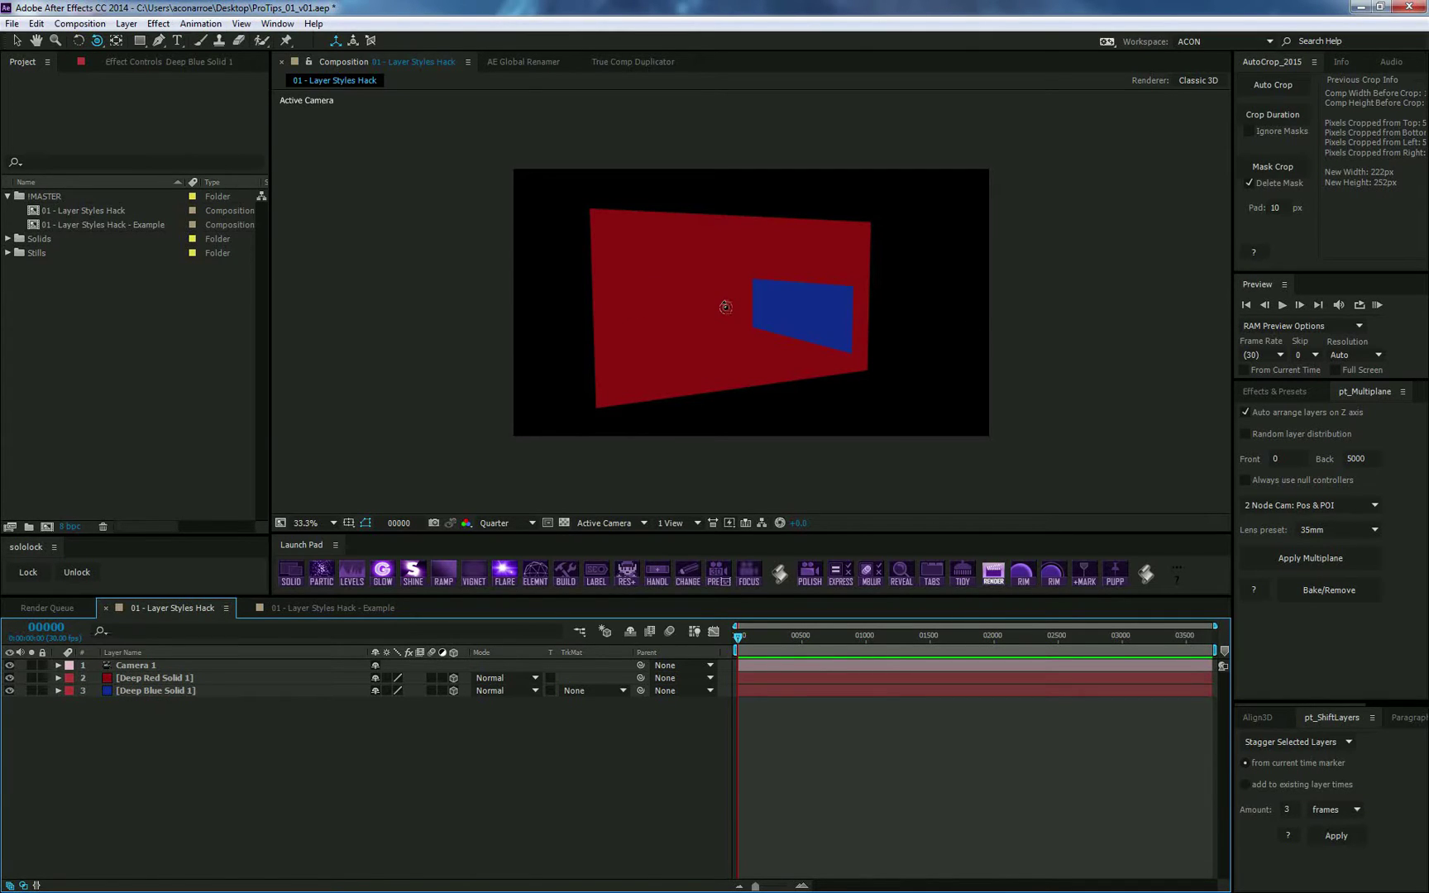
left_click_drag(715, 307, 732, 314)
left_click(248, 677)
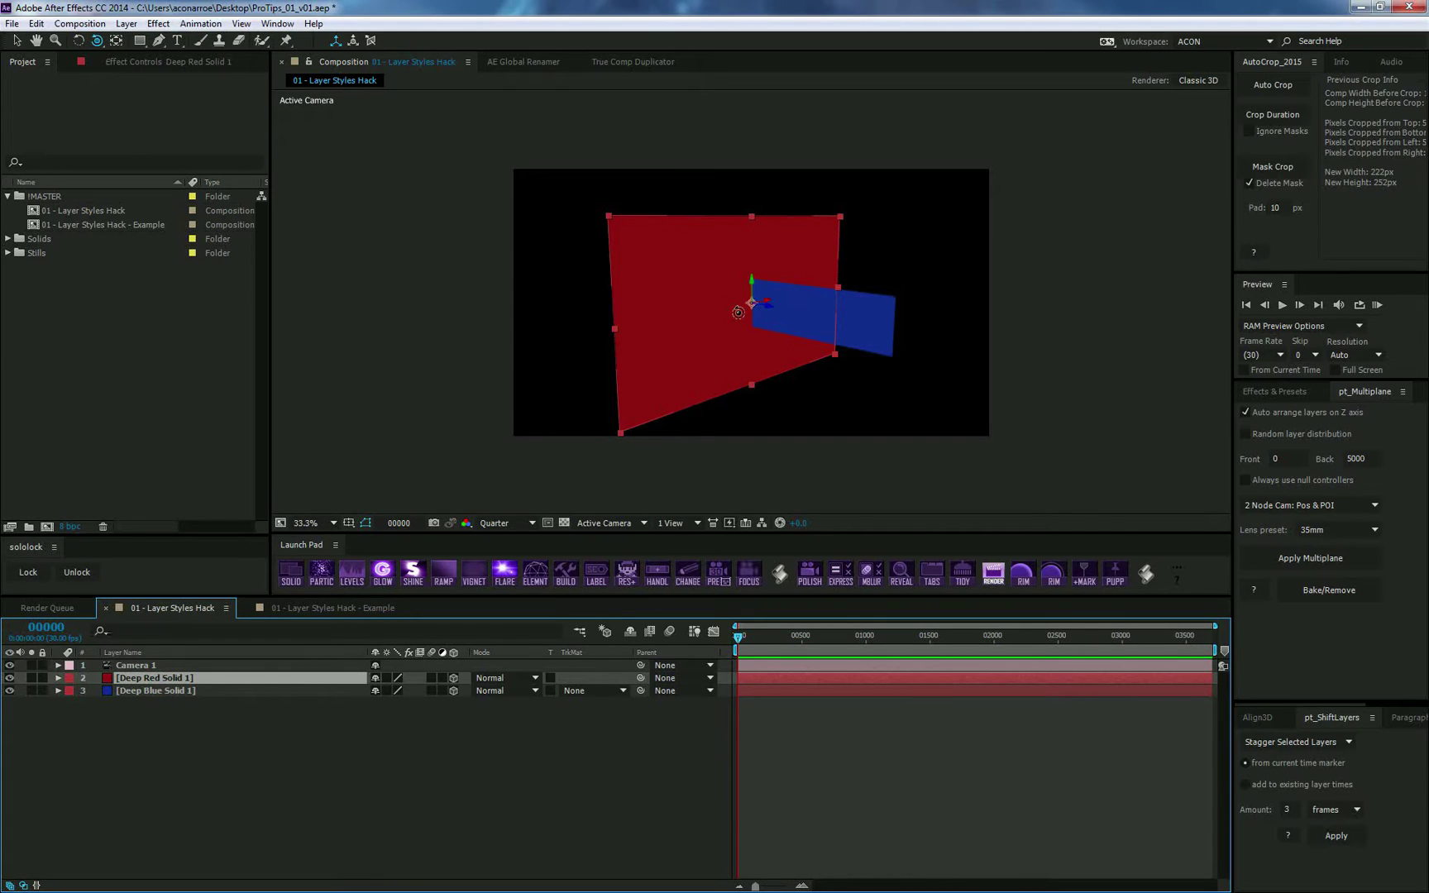
Add a Drop Shadow layer style to Deep Red Solid 1 and orbit so the red plane faces front
right_click(190, 683)
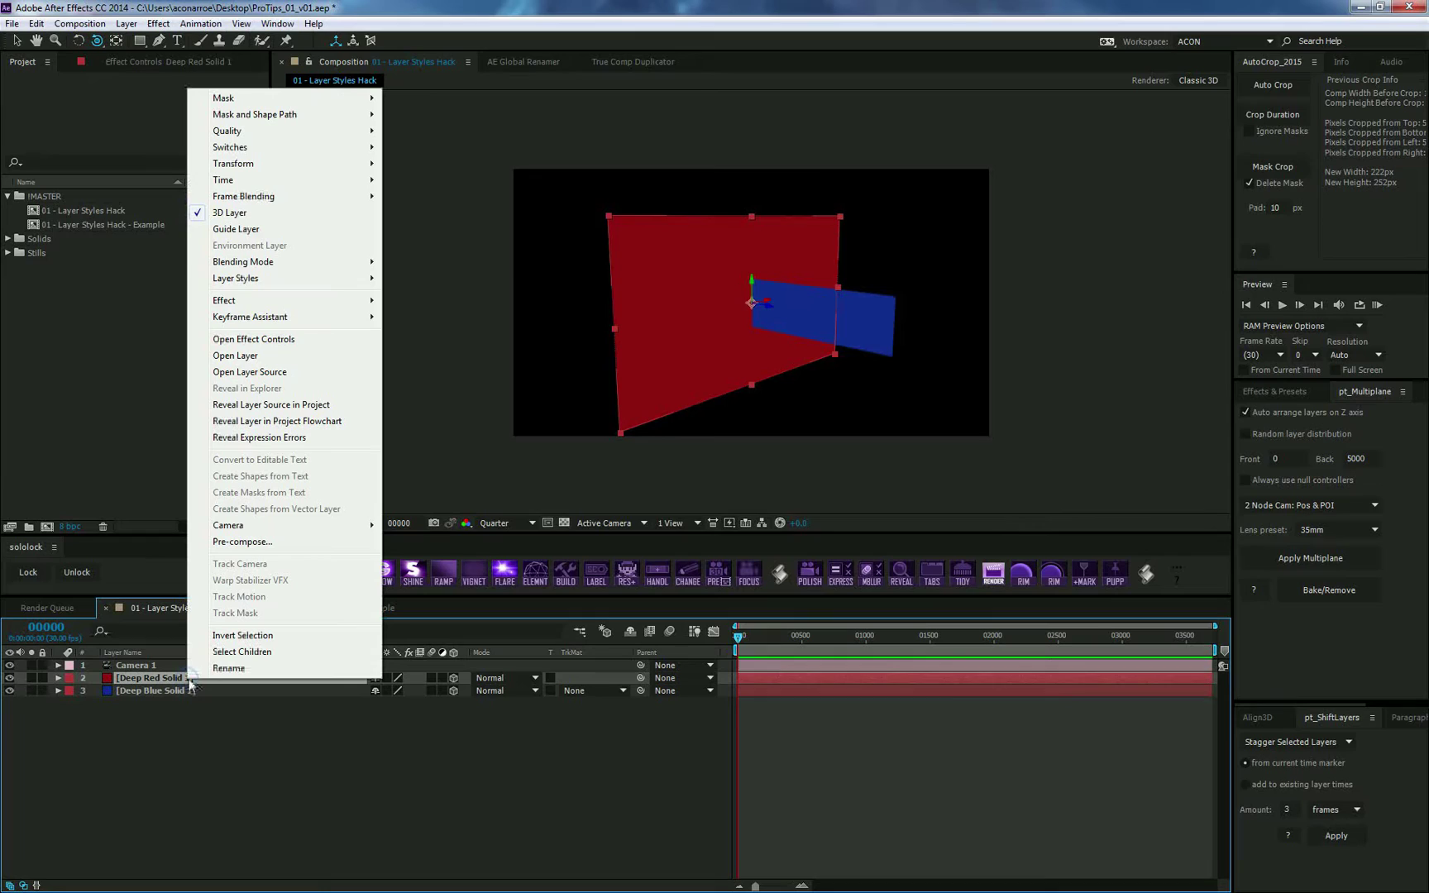
mouse_move(367, 278)
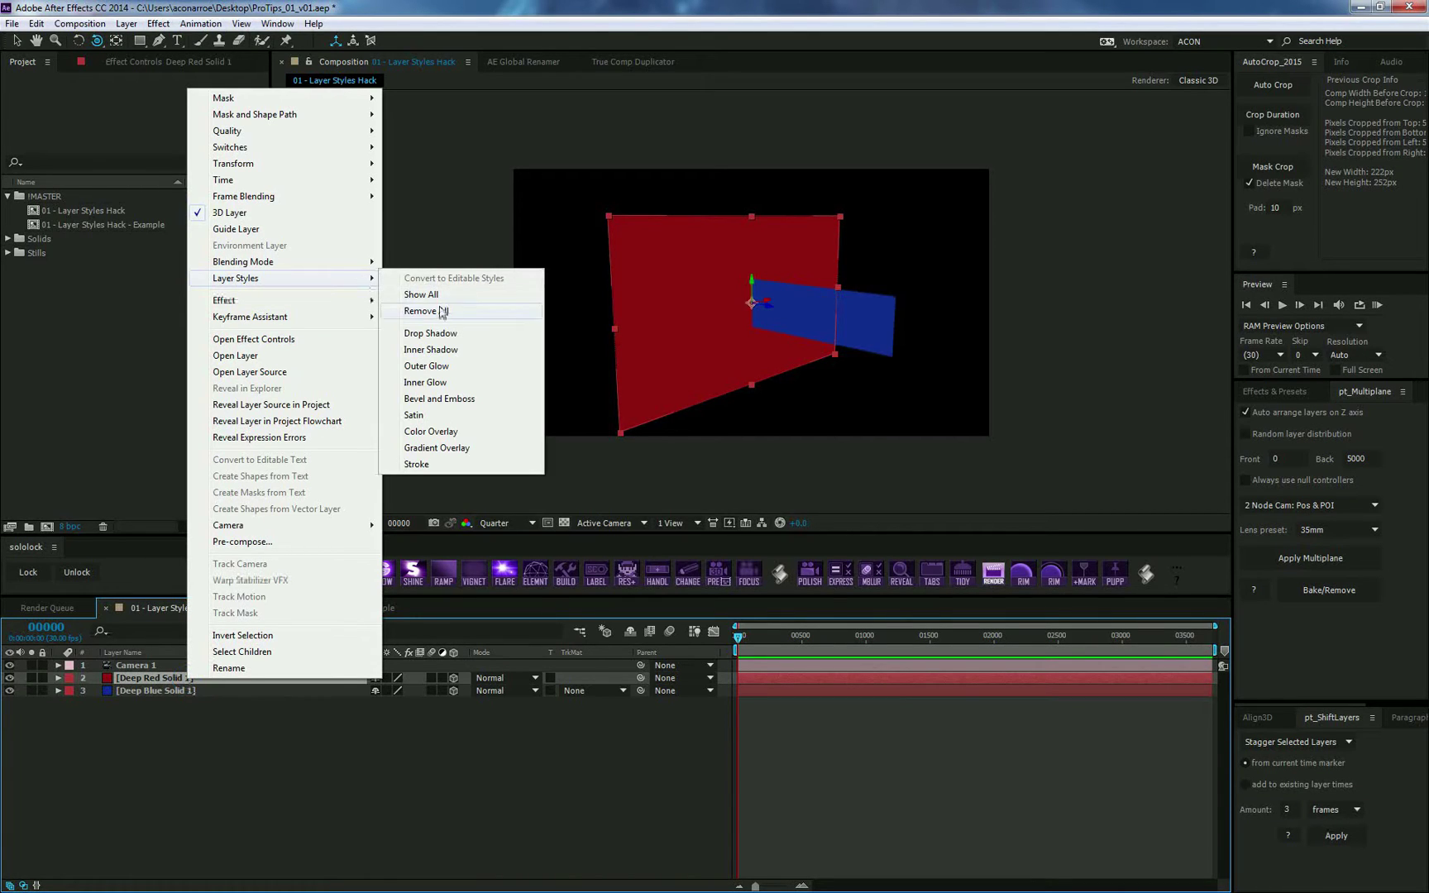
left_click(446, 334)
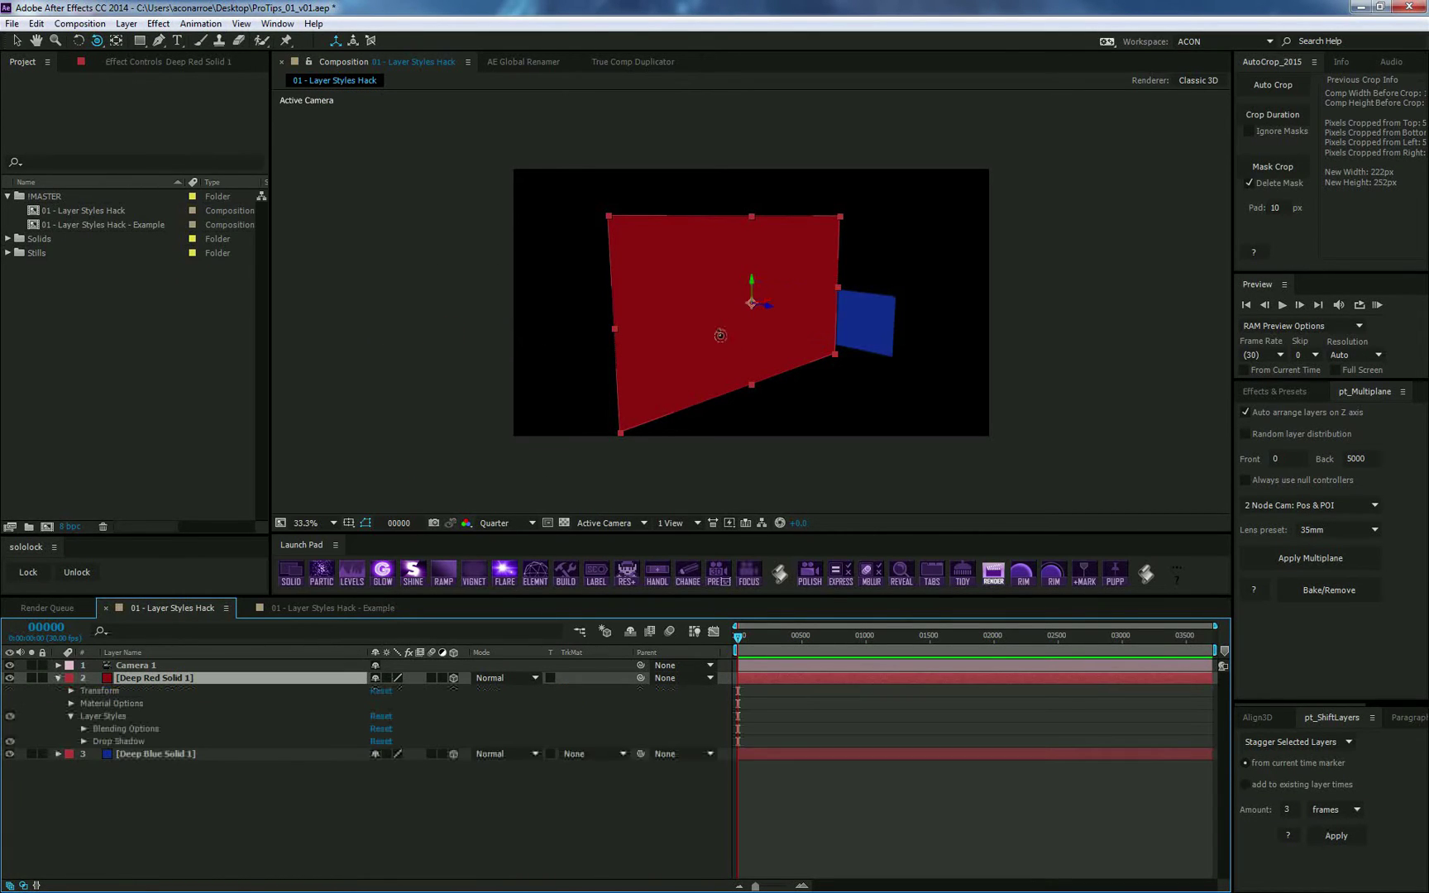
mouse_move(720, 334)
left_mouse_down()
mouse_move(632, 331)
mouse_move(773, 333)
mouse_move(708, 348)
left_mouse_up()
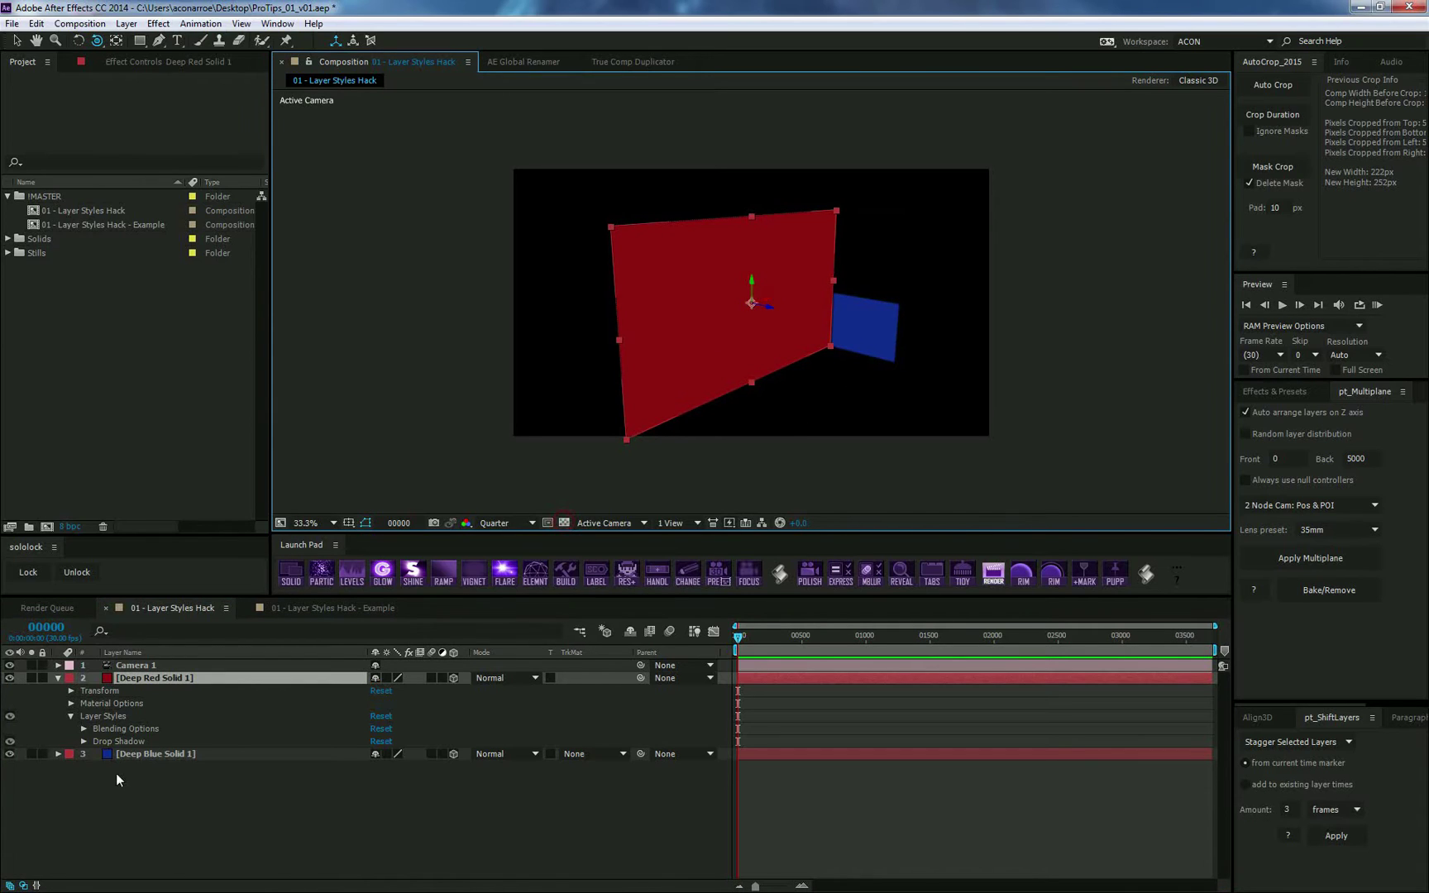
Set the drop shadow's opacity to 0% and view the solids from an angle
left_click(84, 740)
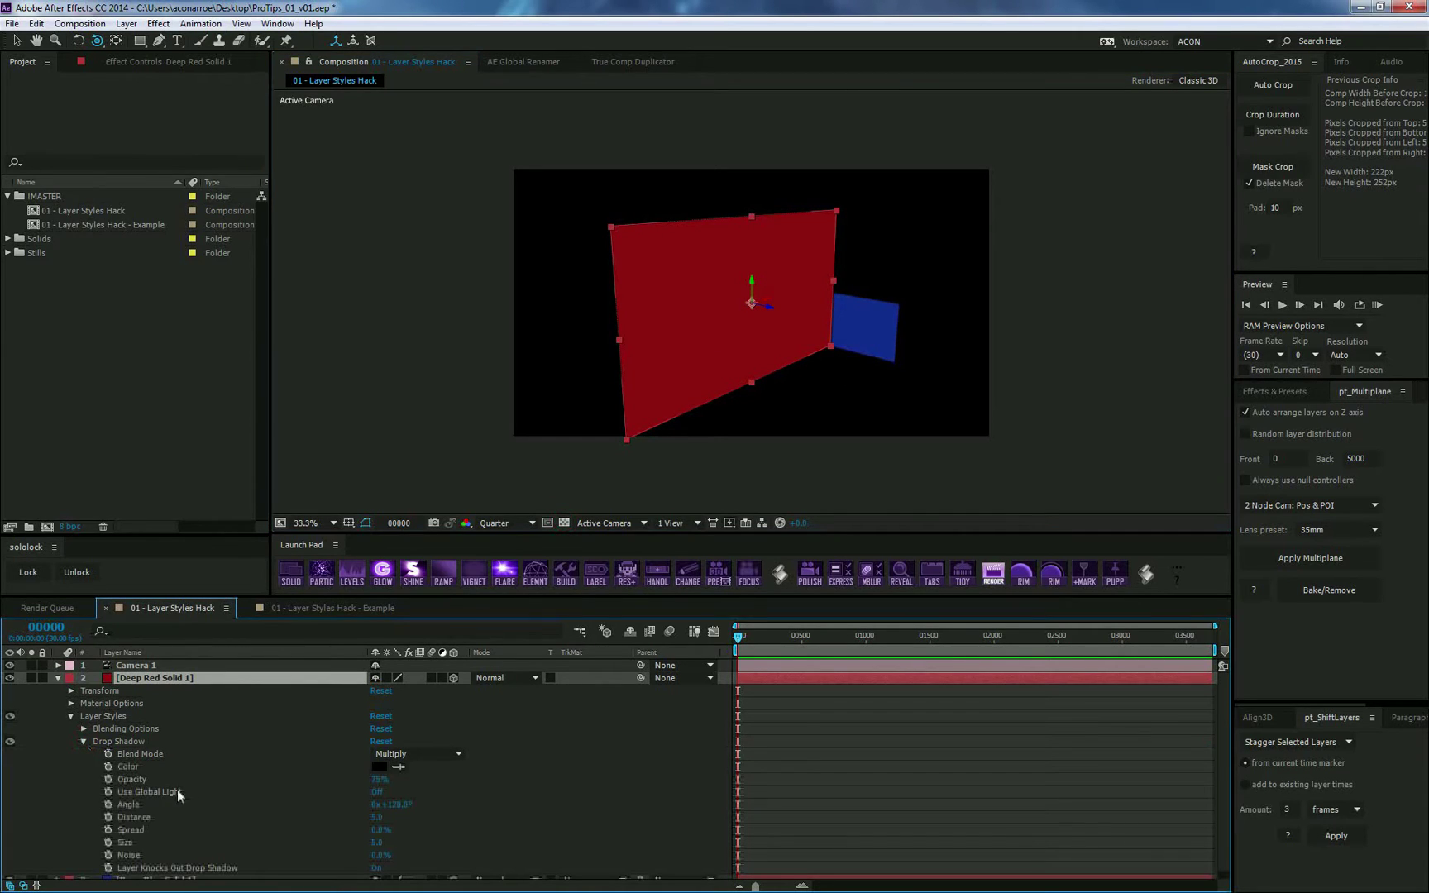
left_click_drag(382, 781, 335, 784)
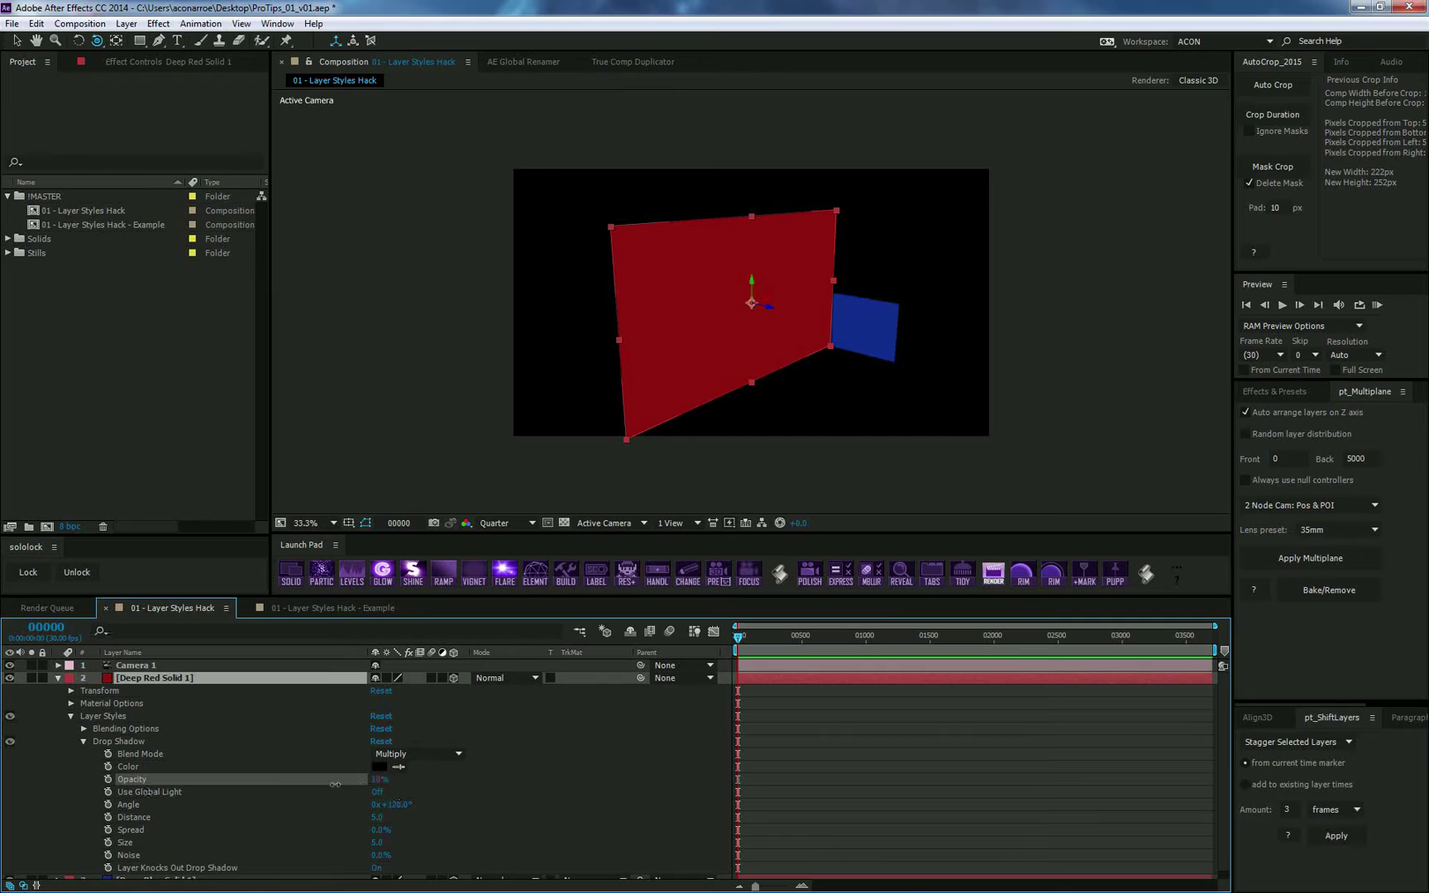
left_click_drag(820, 357, 717, 369)
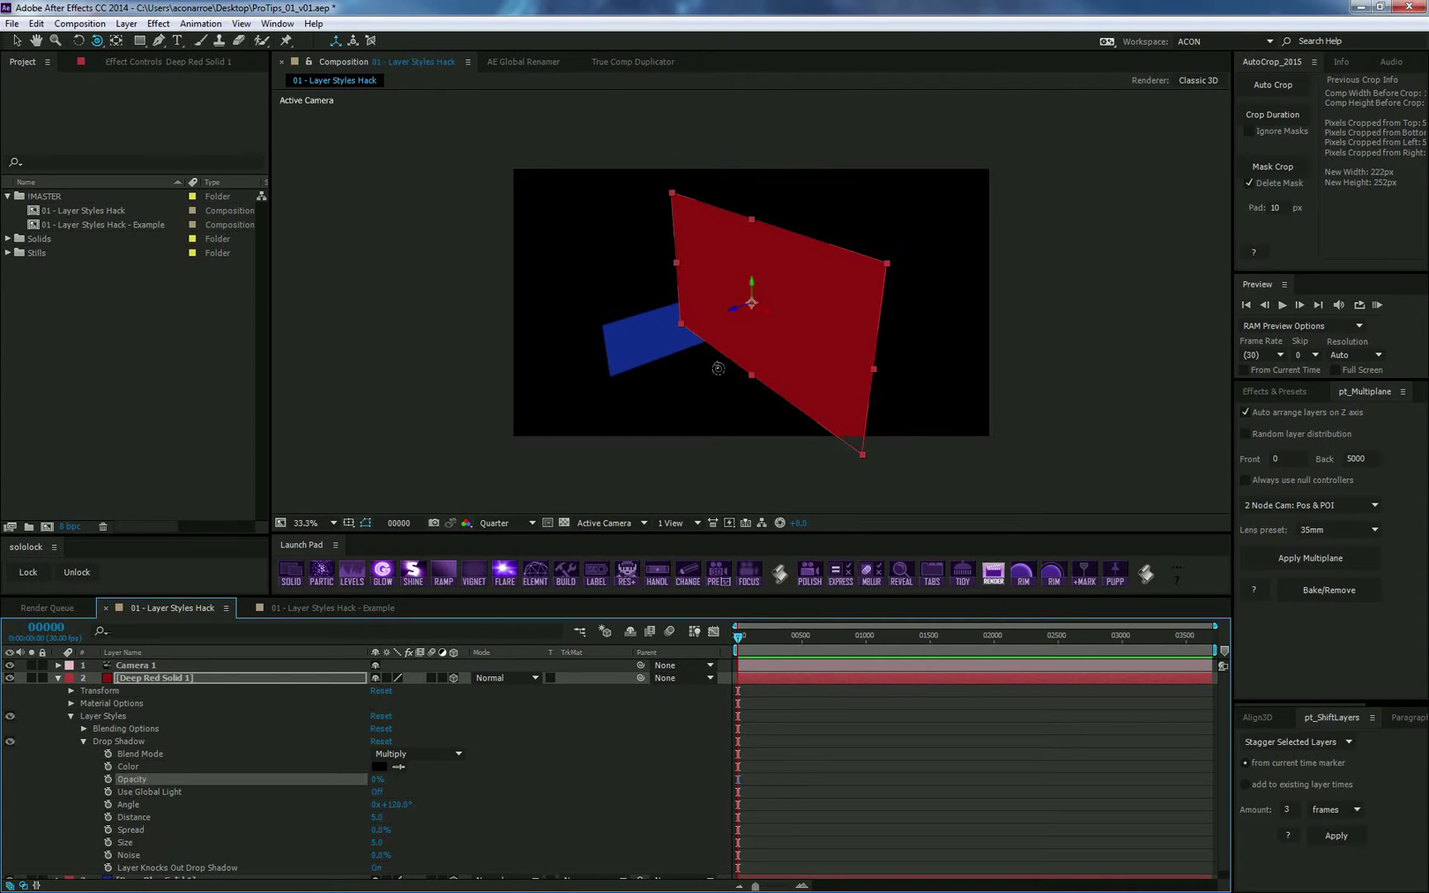
Undo the camera move, collapse the red solid's properties and reselect the solids
key("ctrl+z")
key("u")
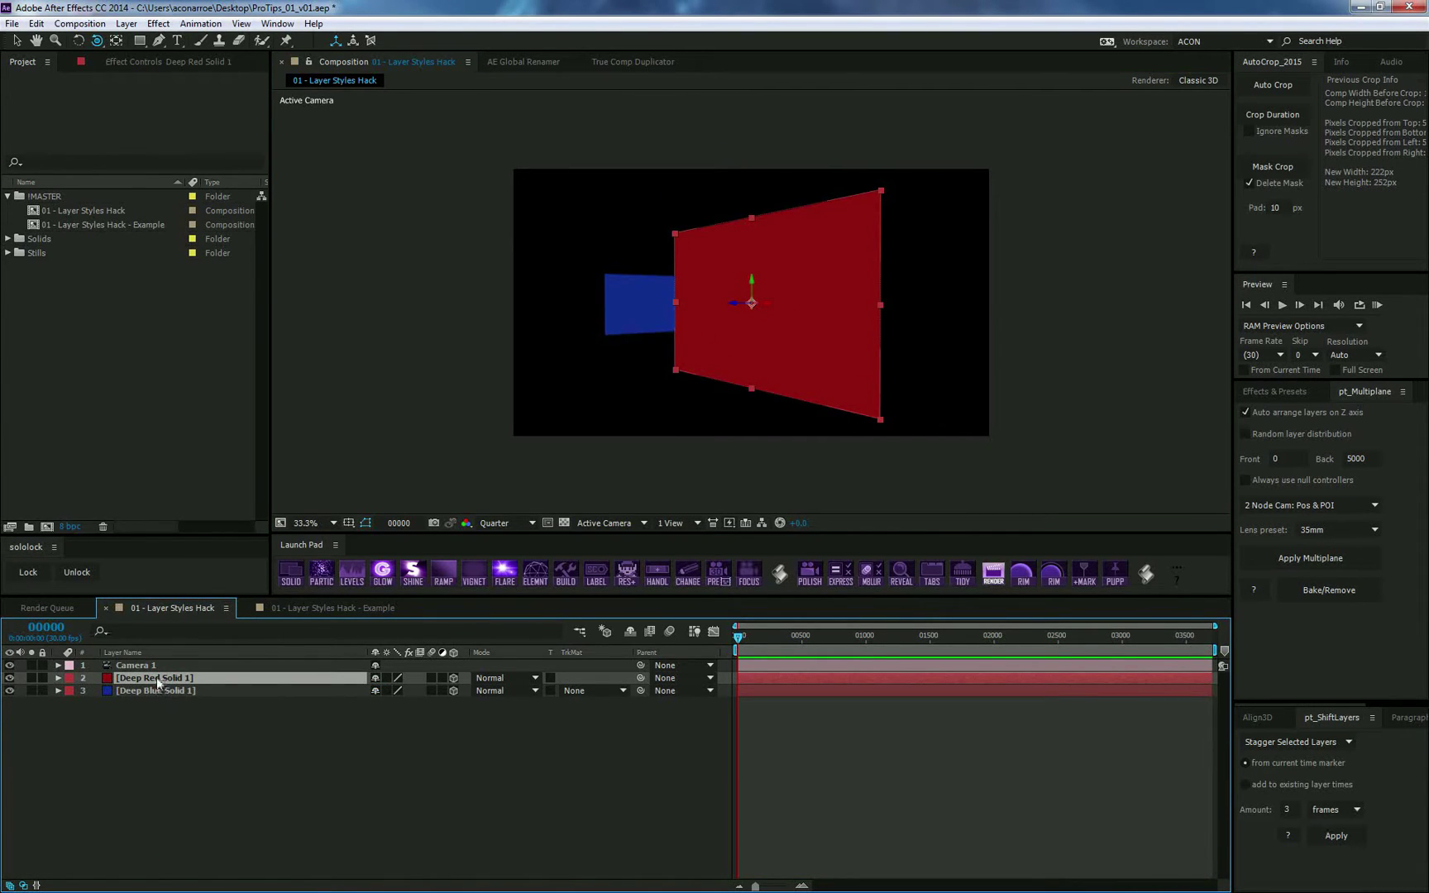
left_click(157, 689)
left_click(199, 729)
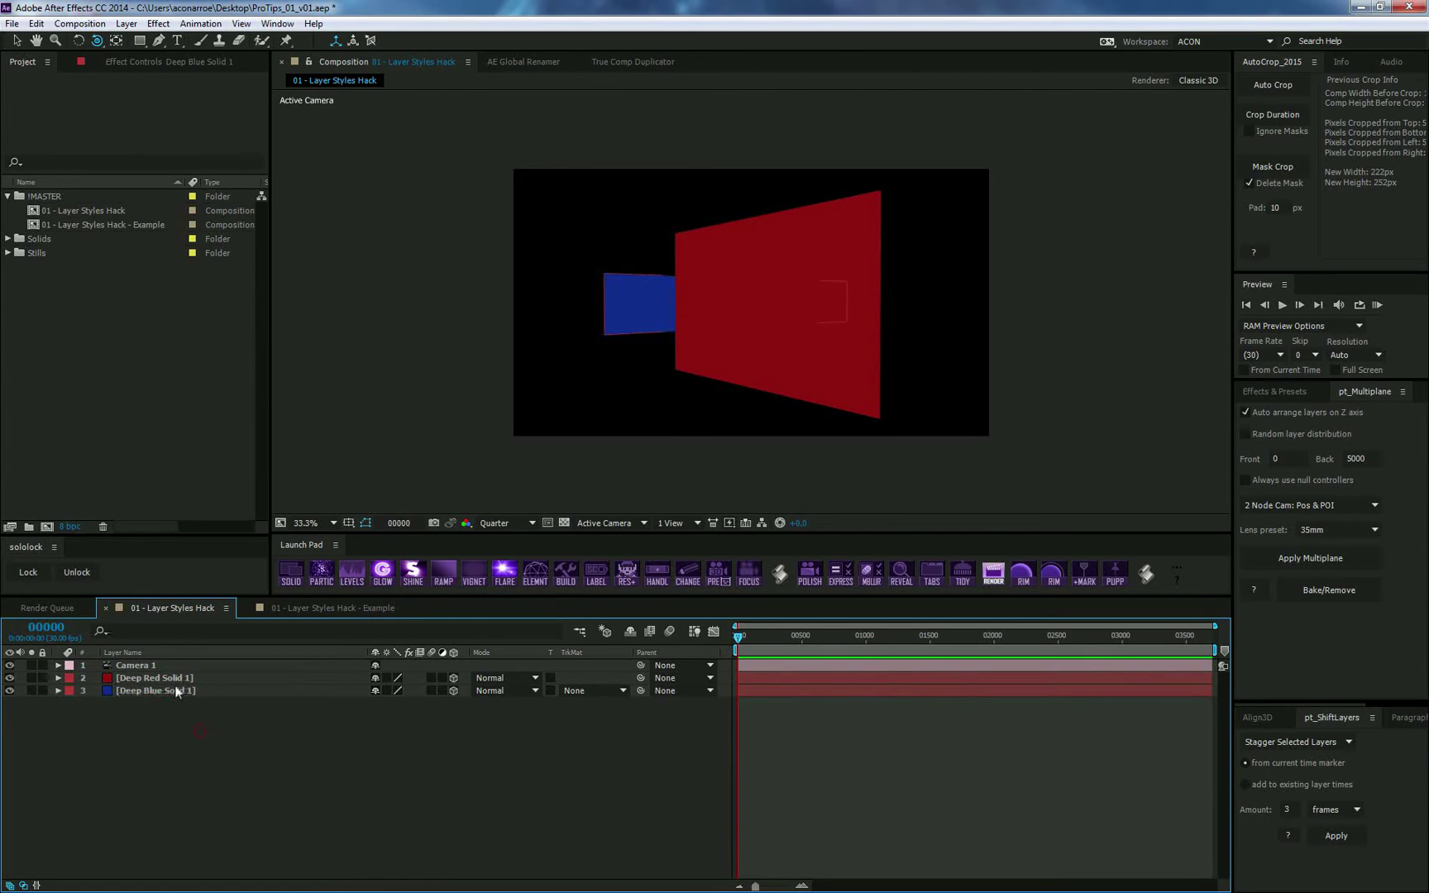
left_click(166, 678)
left_click(169, 690)
Add an adjustment layer above the blue solid named 'DO NOT DELETE'
key("ctrl+alt+y")
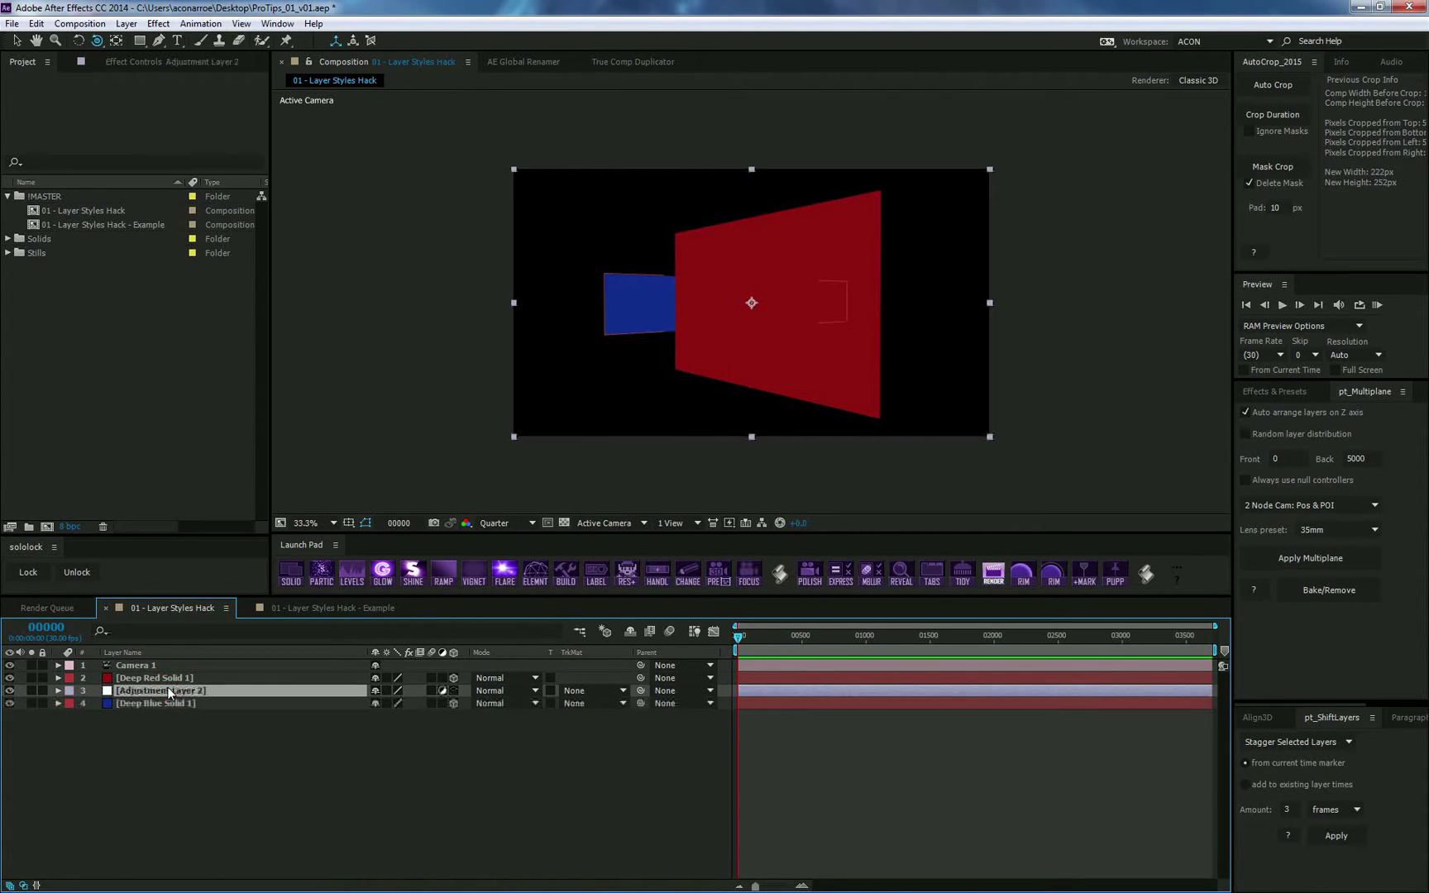
key("Return")
type("DO NOT")
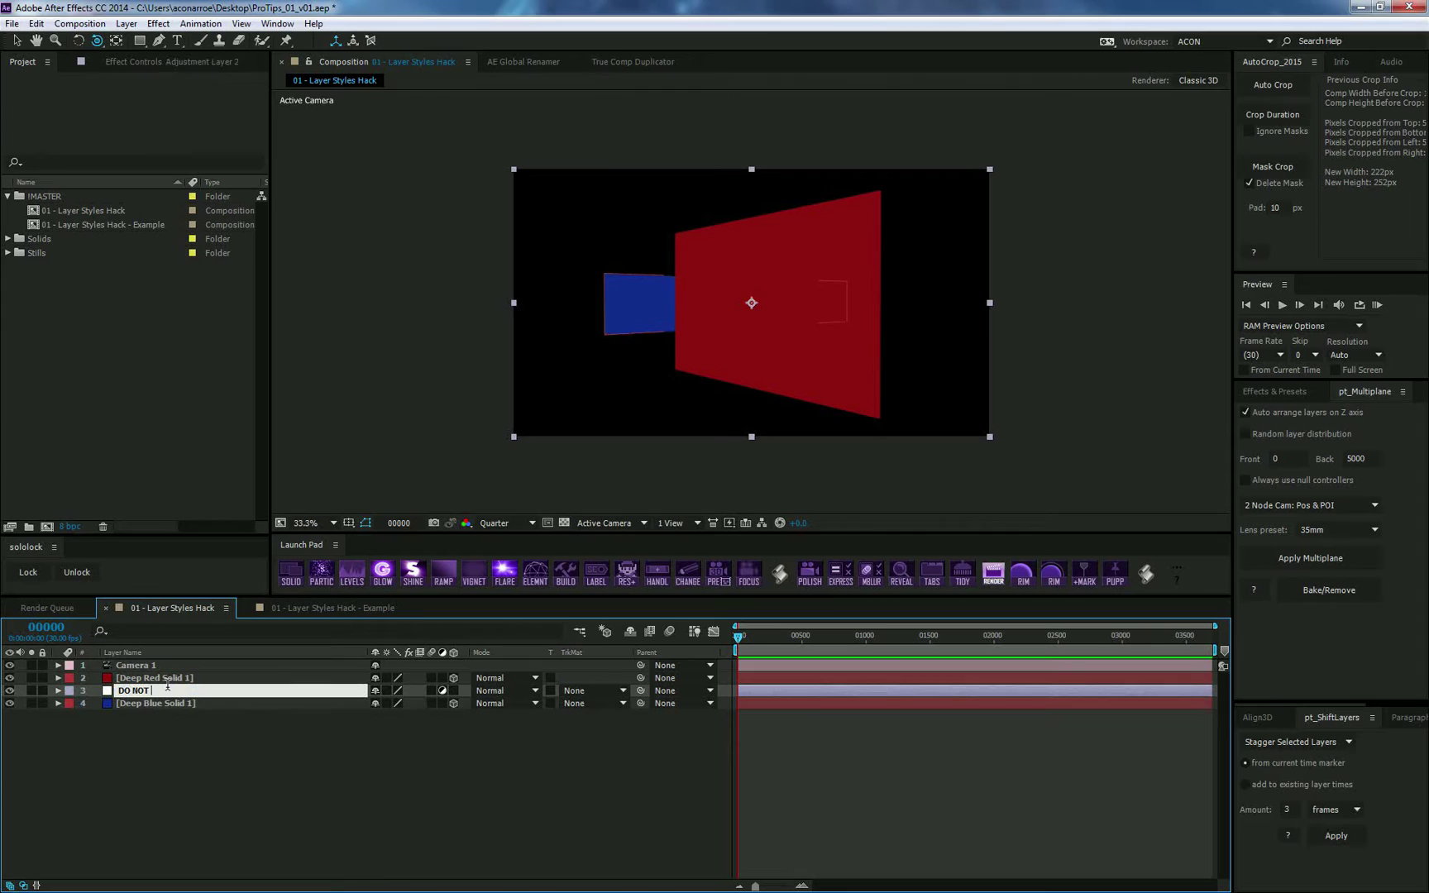
type(" DELETE")
key("Return")
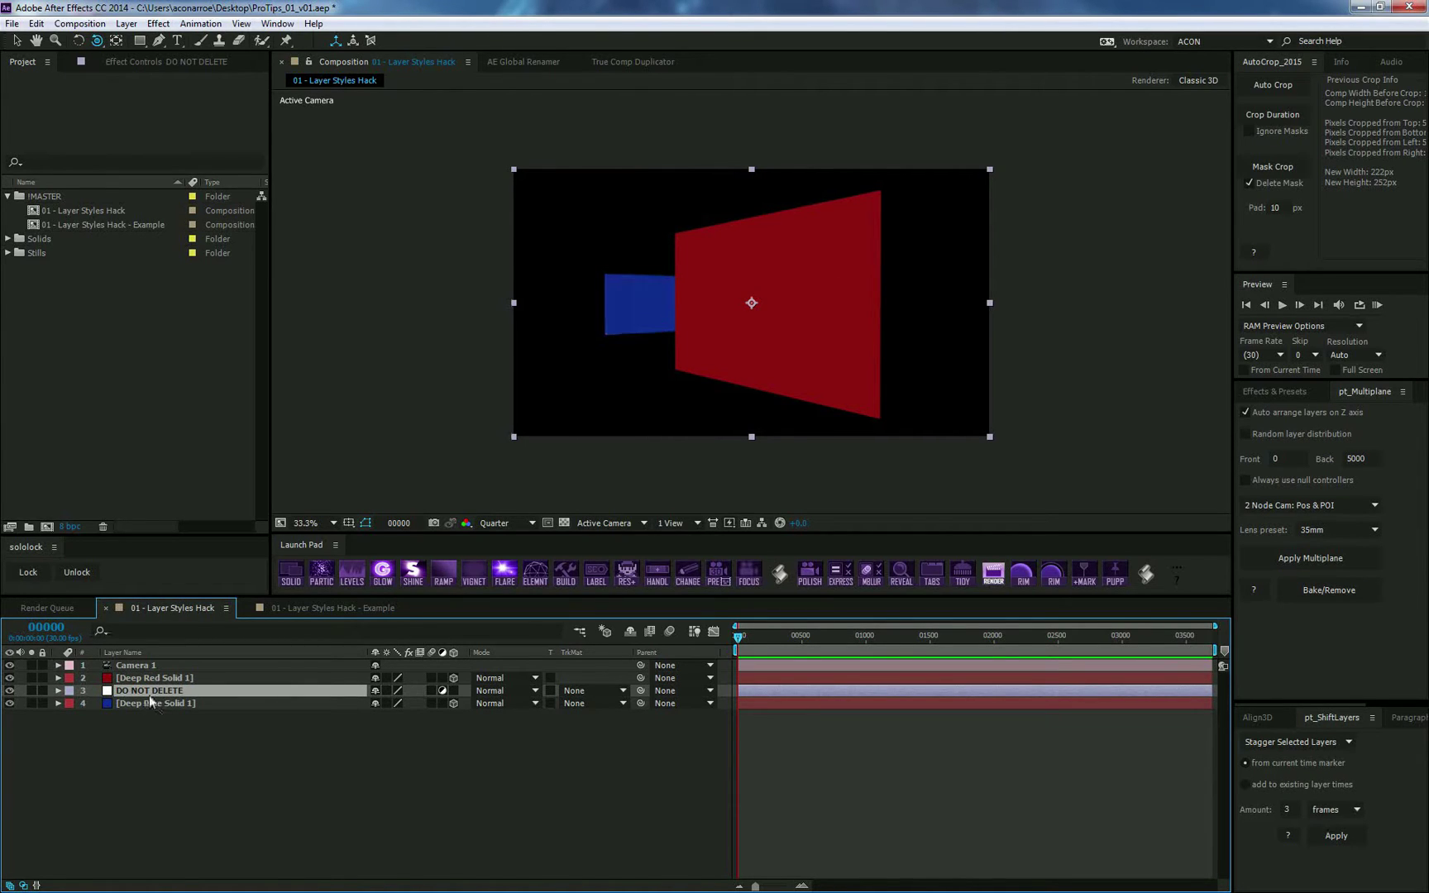
Delete the 'DO NOT DELETE' layer and switch to the 01 - Layer Styles Hack - Example comp
key("Delete")
left_click(149, 693)
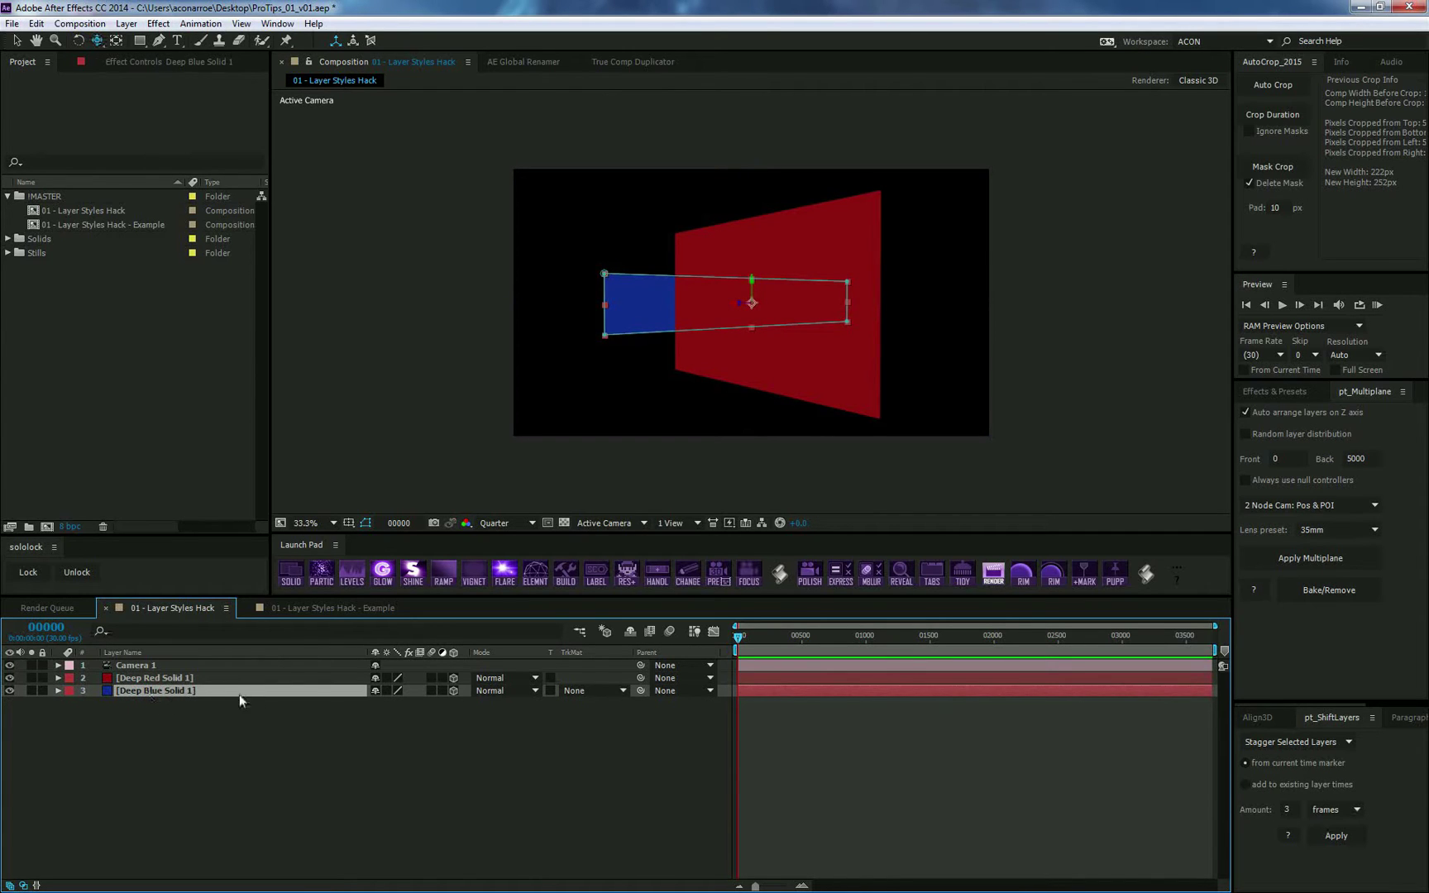
left_click(179, 679)
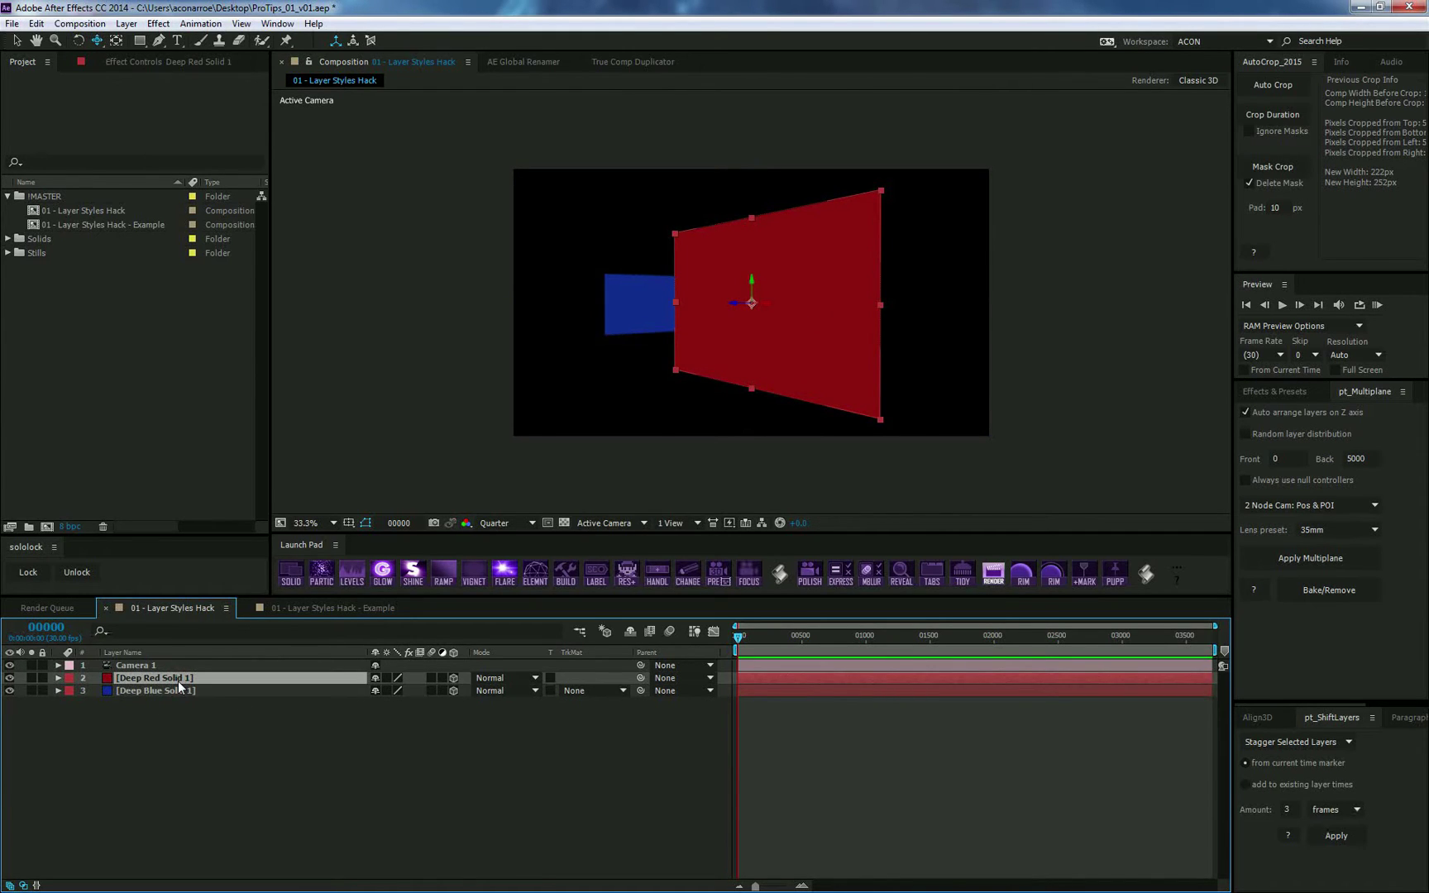
left_click(312, 611)
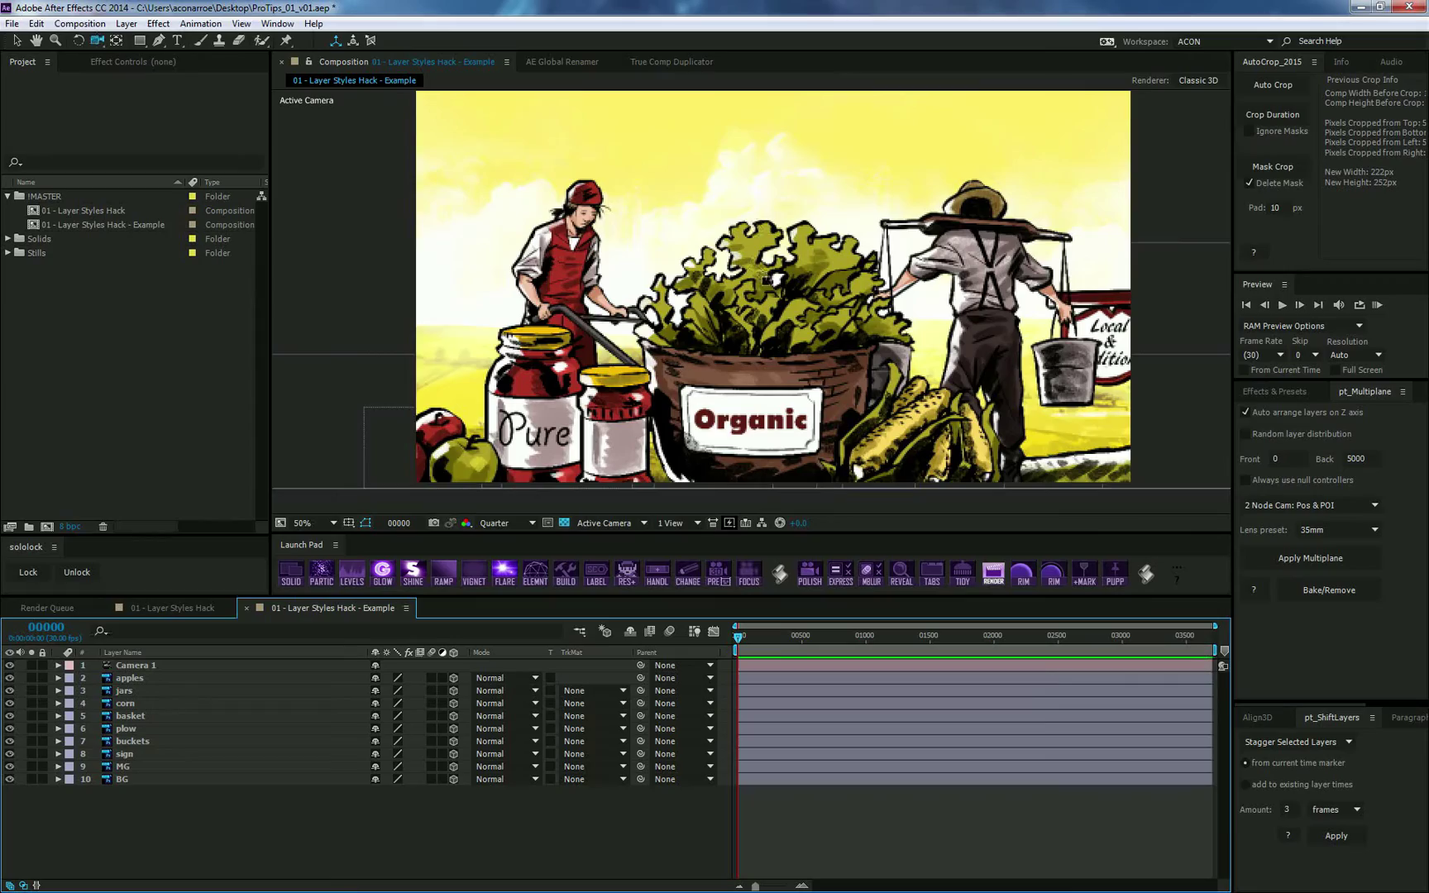
Orbit the farm scene and drag the basket layer toward the camera
left_click_drag(742, 292, 685, 286)
key("v")
left_click(684, 285)
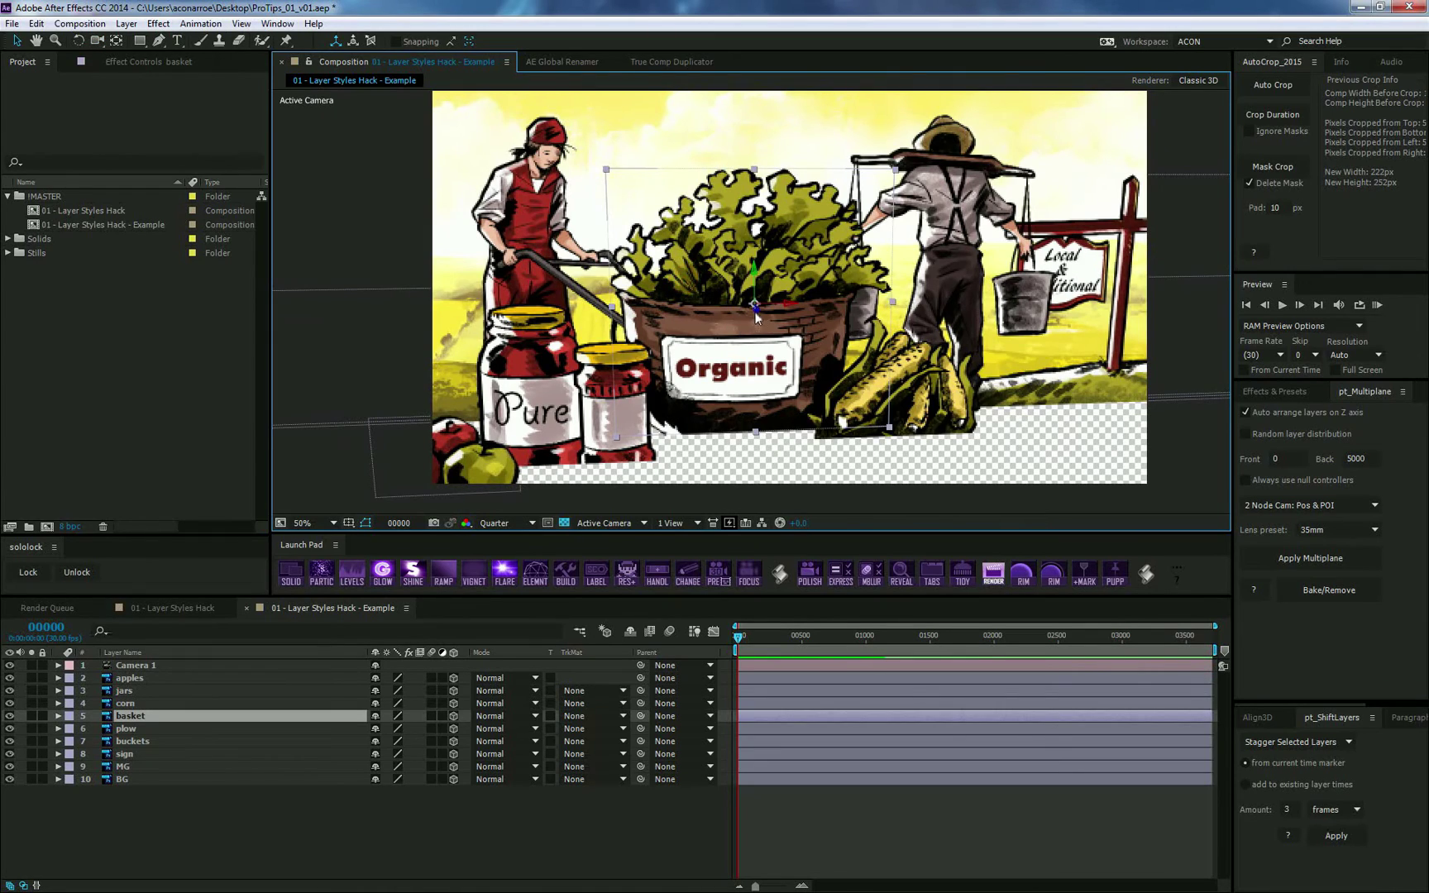
left_click_drag(756, 316, 884, 666)
Re-check the angle and push the basket further toward the camera, hiding the jars and corn
key("c")
mouse_move(663, 320)
left_mouse_down()
mouse_move(744, 301)
mouse_move(732, 428)
mouse_move(717, 385)
mouse_move(674, 339)
mouse_move(645, 335)
left_mouse_up()
key("c")
key("c")
key("ctrl+Up")
key("ctrl+Up")
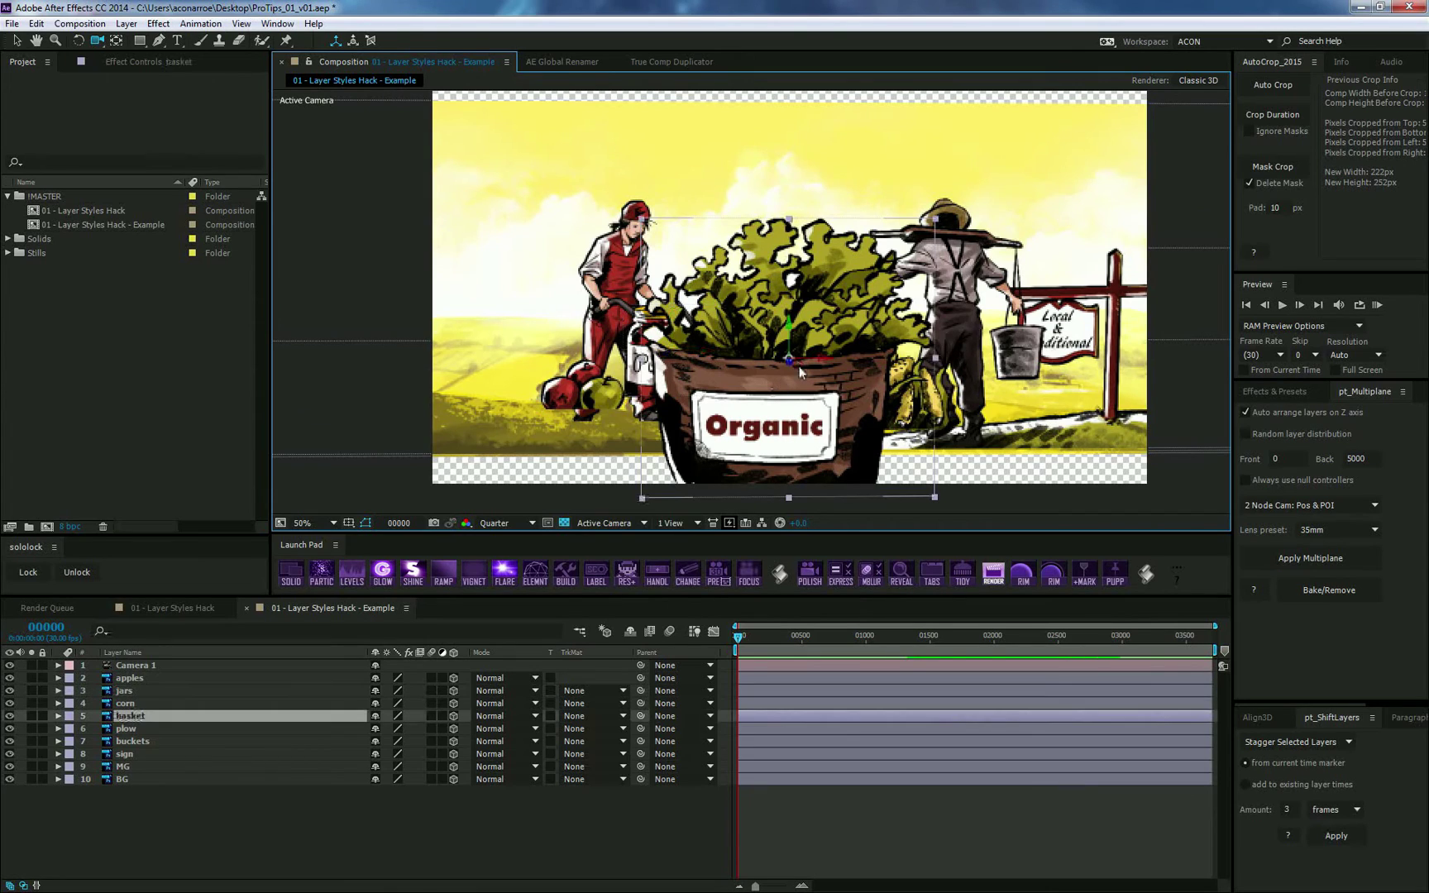
key("ctrl+Down")
key("ctrl+Down")
key("v")
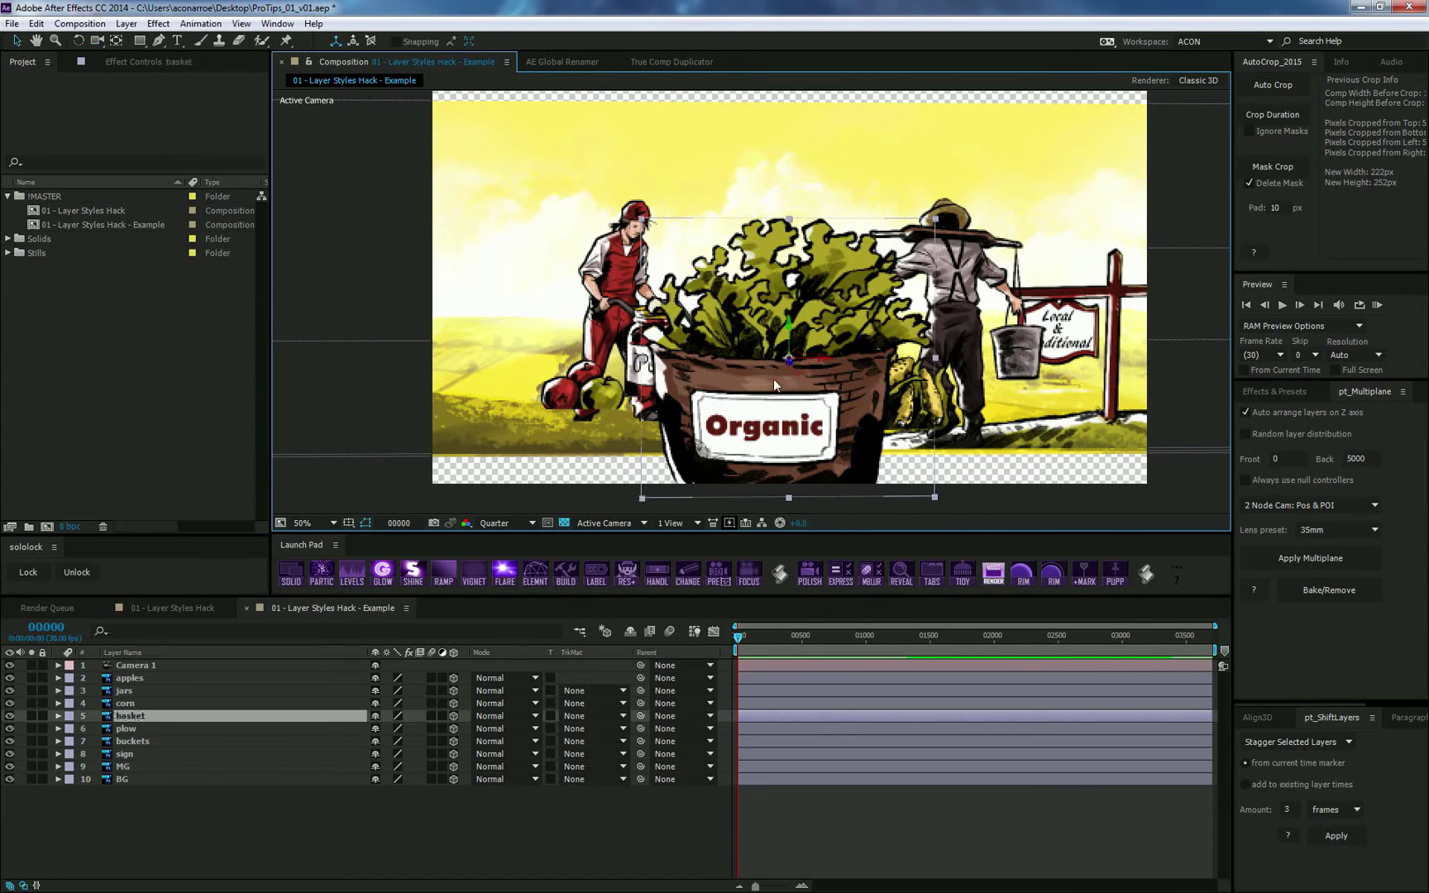
left_click(134, 720)
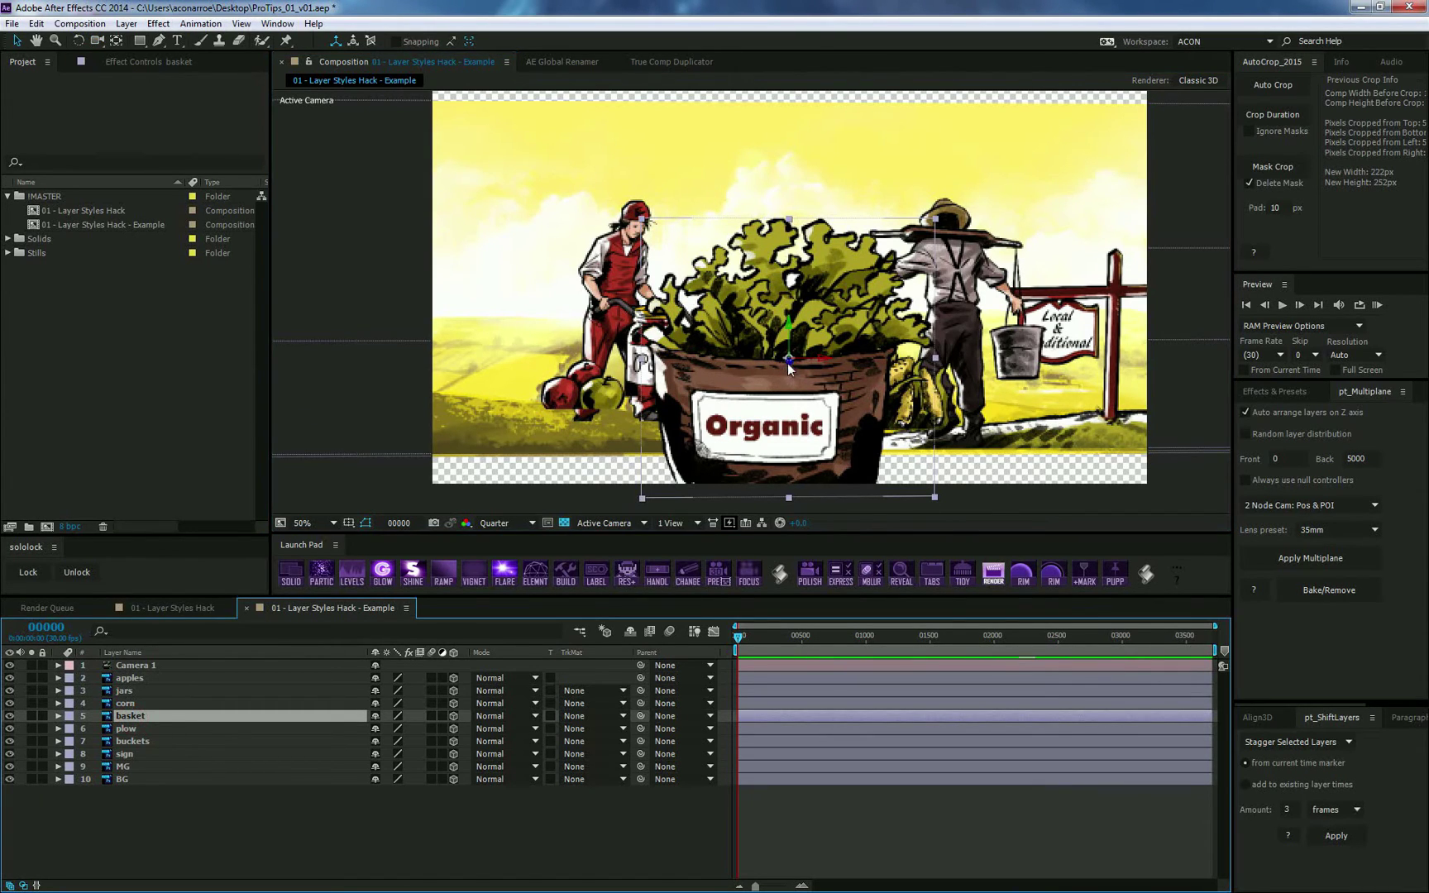
left_click_drag(787, 363, 793, 397)
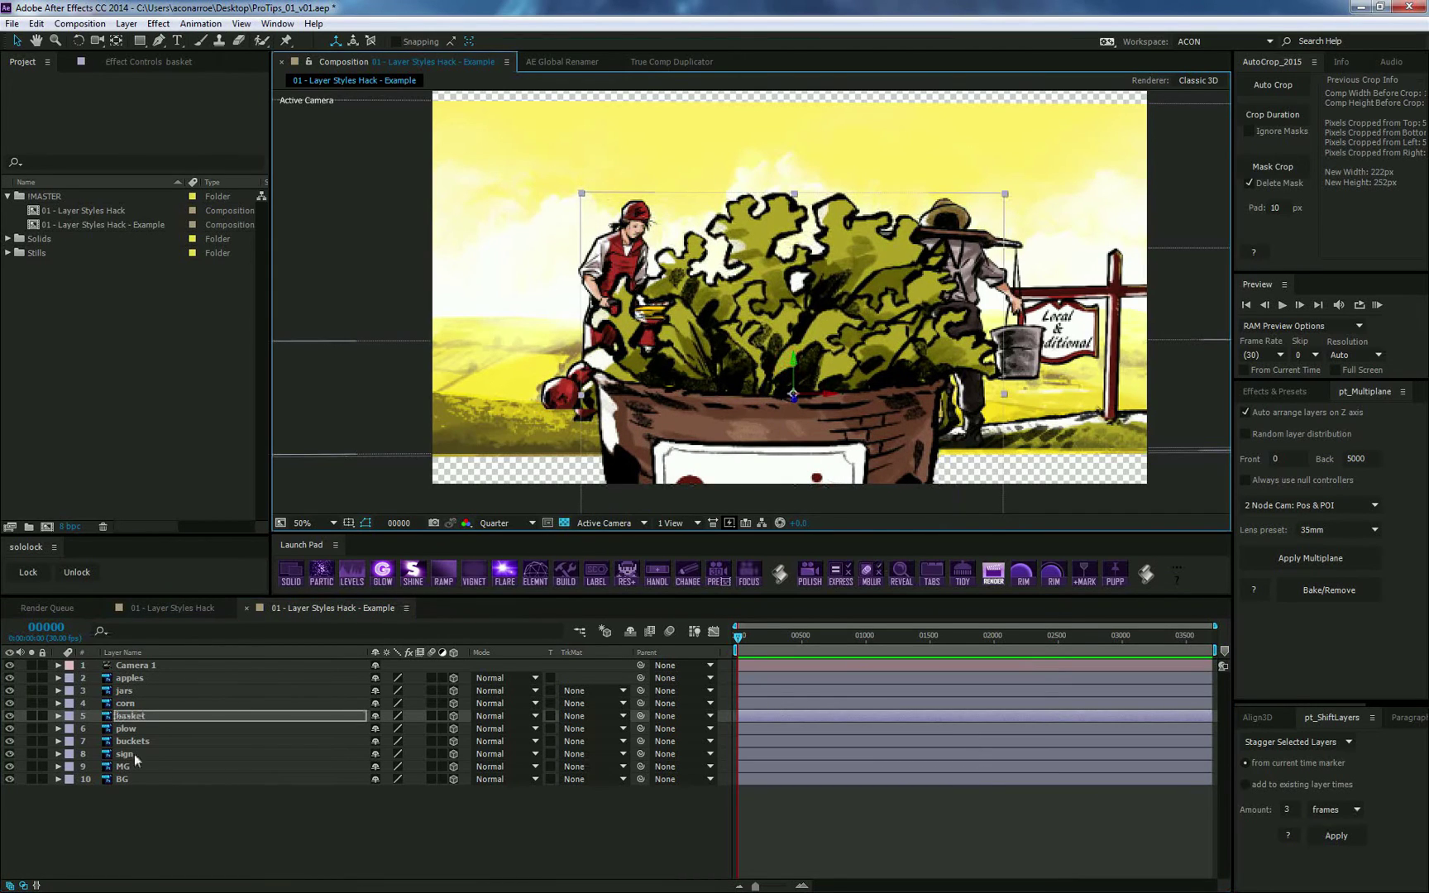
Add a Drop Shadow layer style to the basket layer
right_click(141, 716)
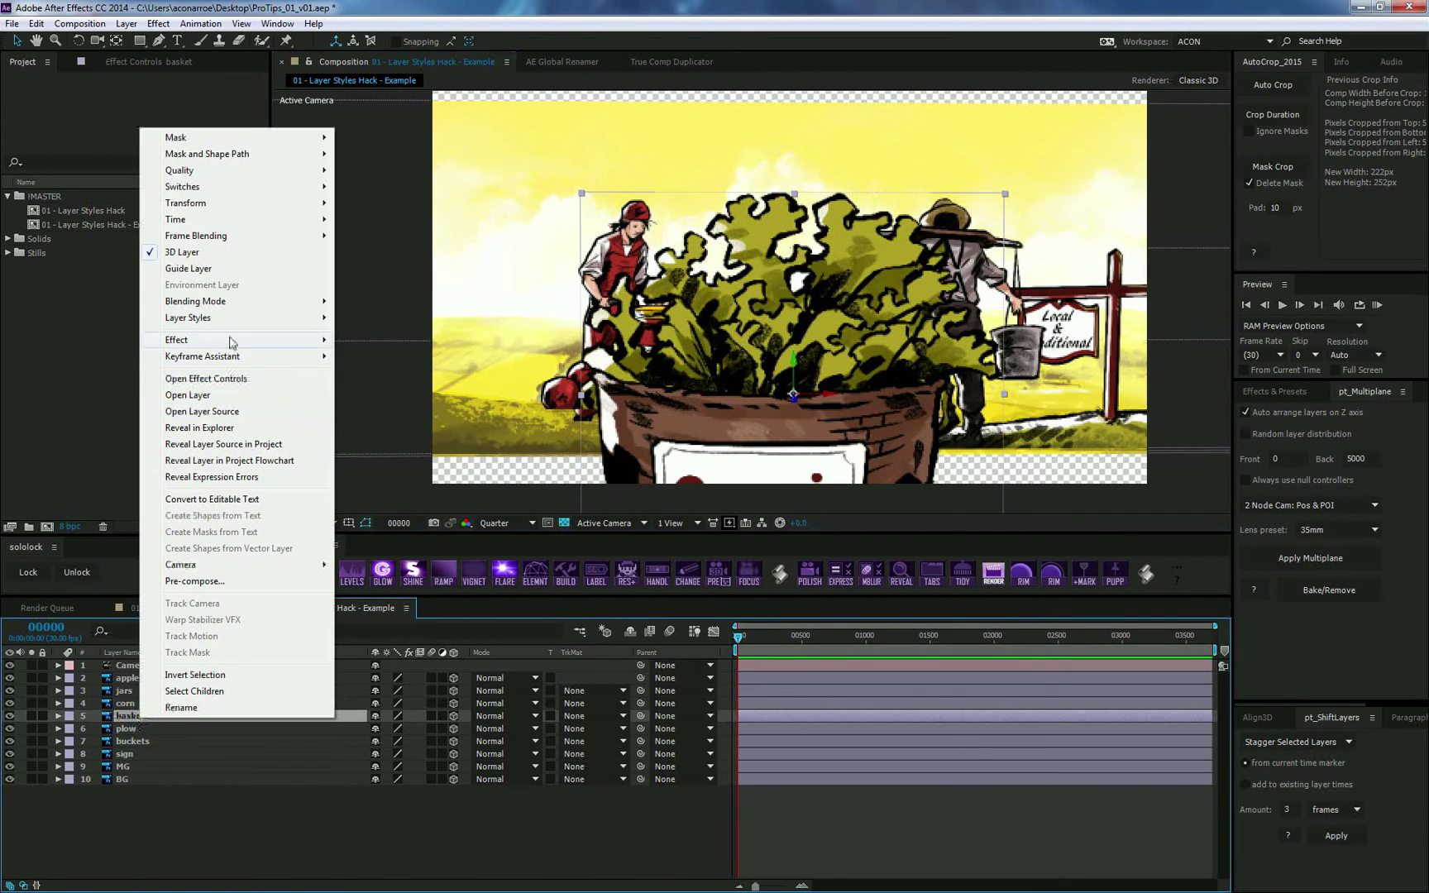
mouse_move(257, 323)
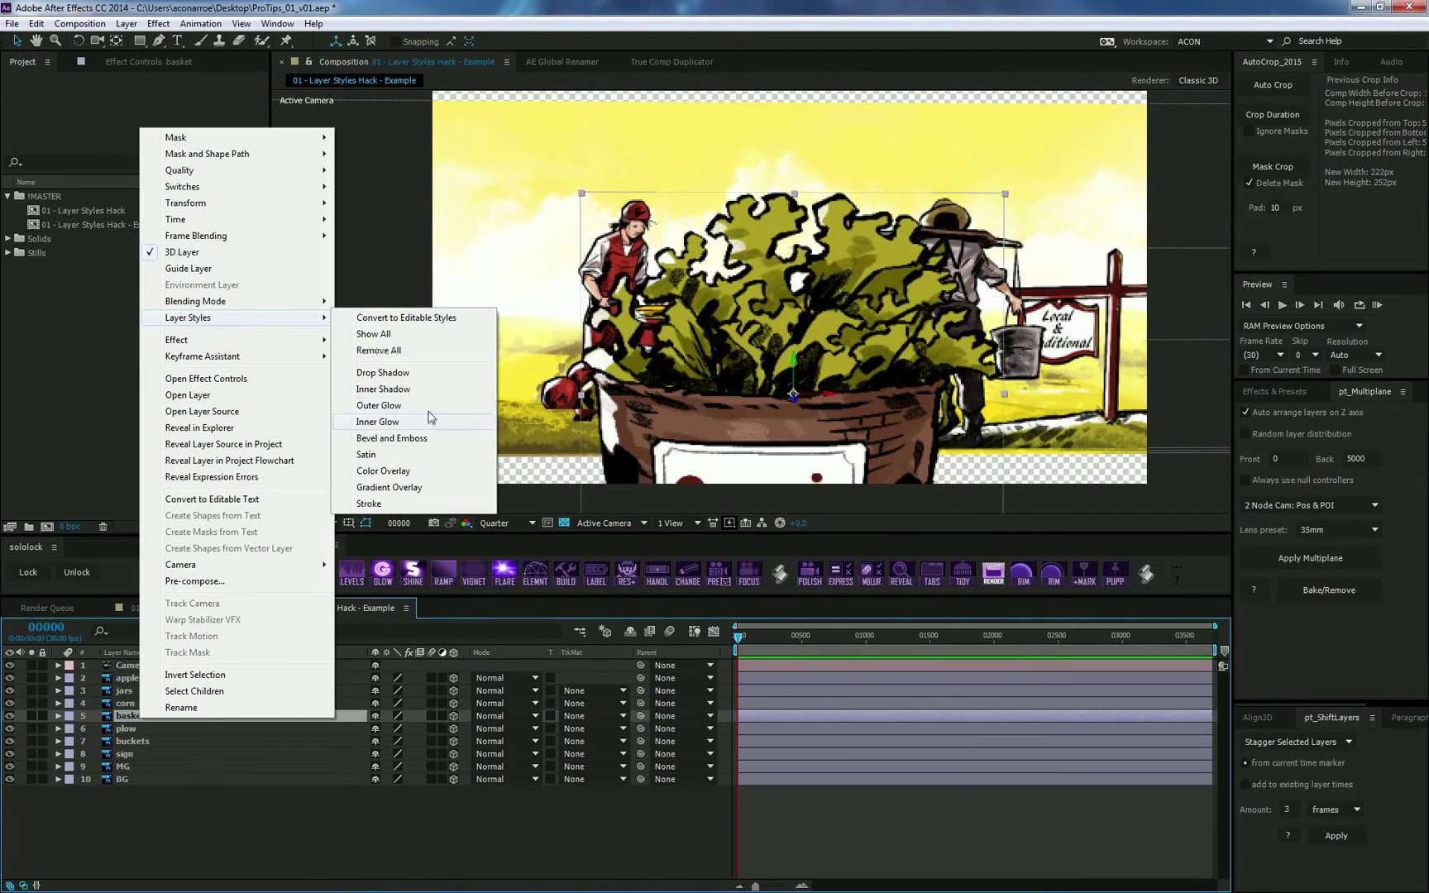
left_click(397, 372)
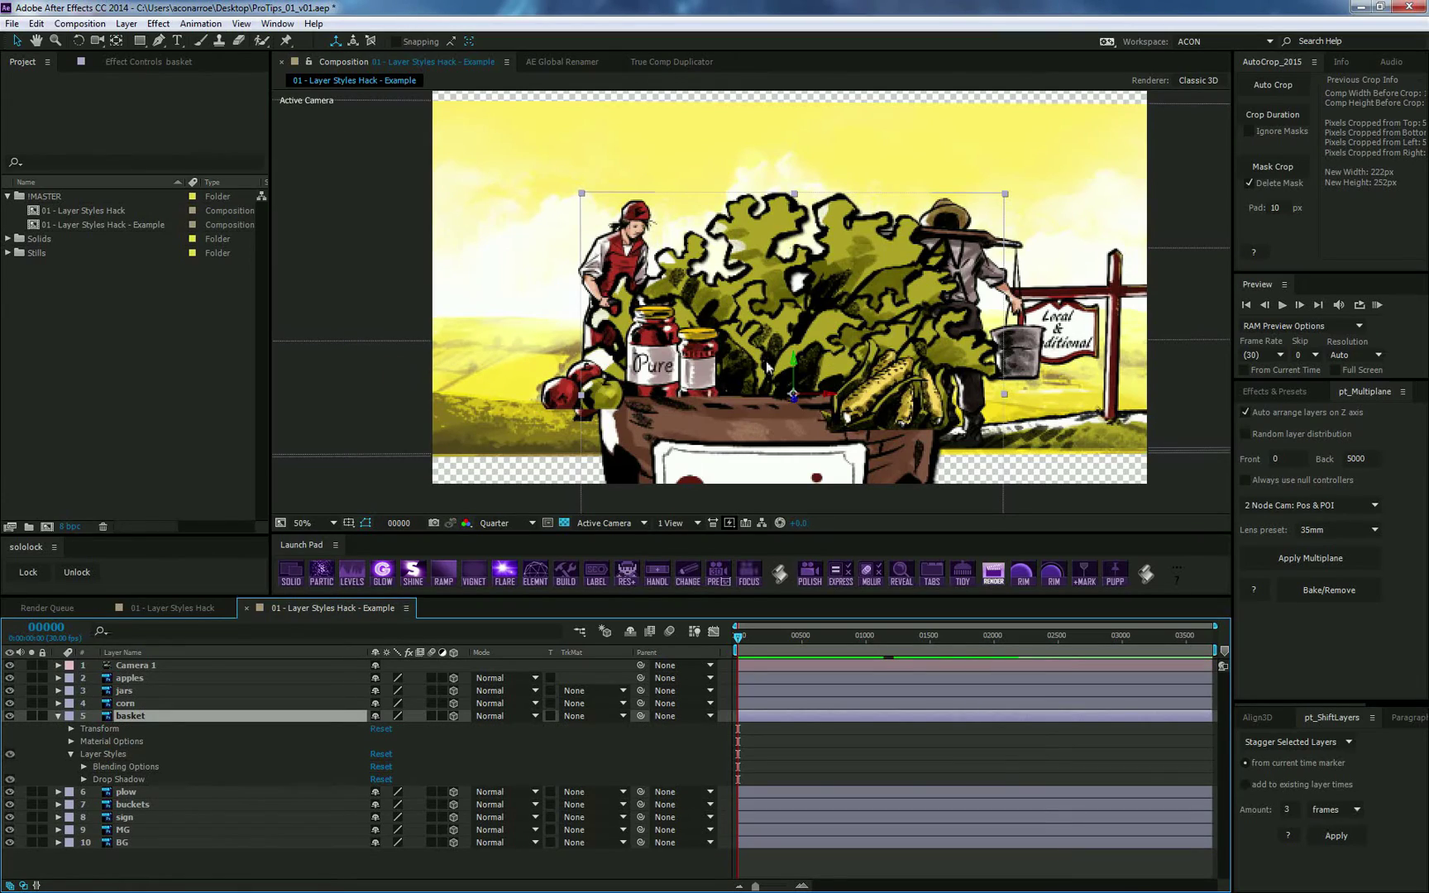
Orbit to confirm the jars and corn draw over the basket, then add an adjustment layer above plow
key("c")
mouse_move(770, 360)
left_mouse_down()
mouse_move(811, 363)
mouse_move(716, 356)
mouse_move(773, 374)
left_mouse_up()
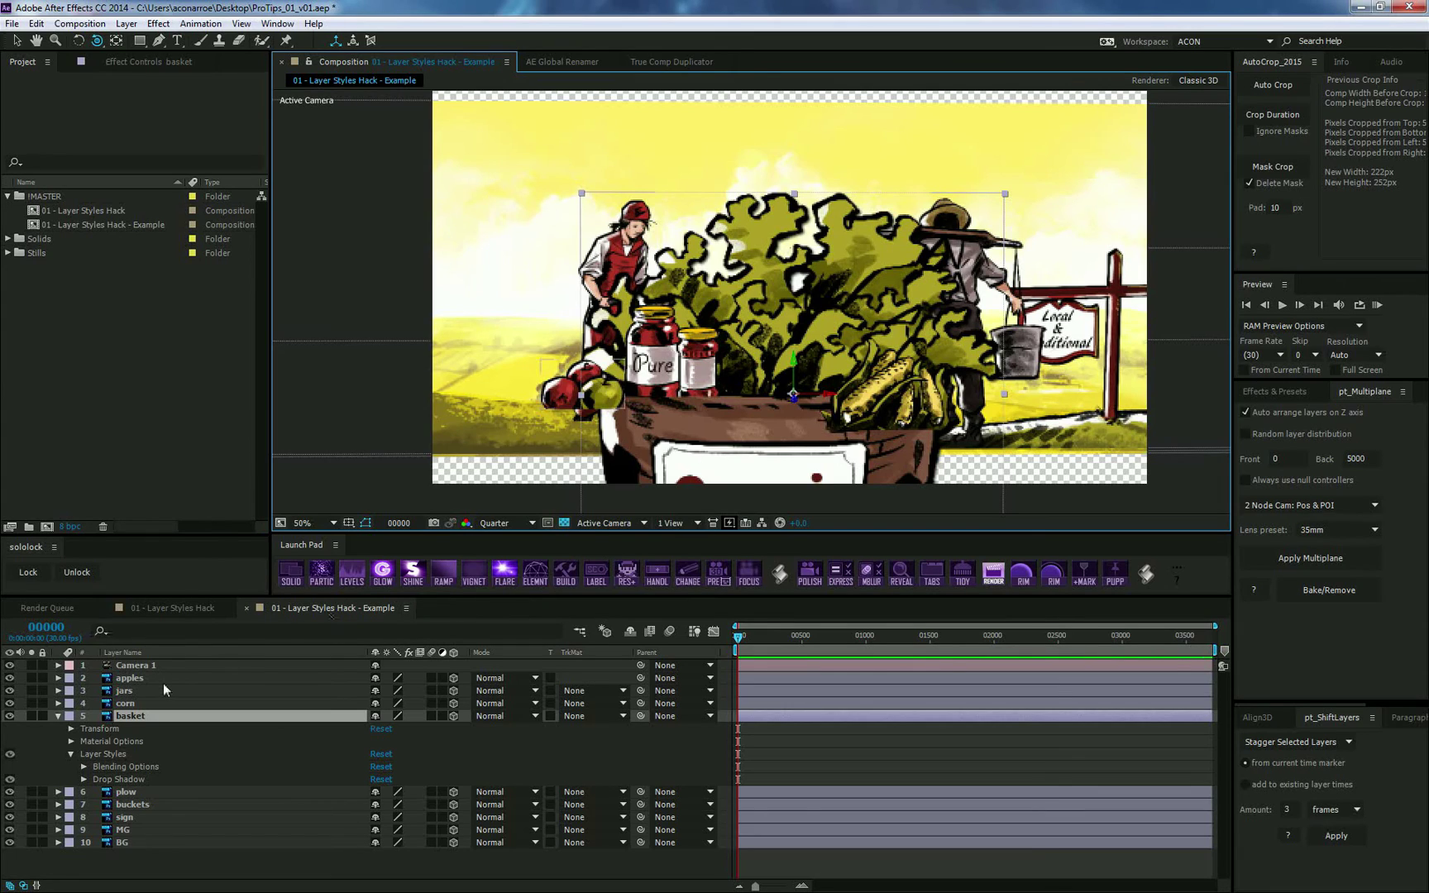
left_click(149, 791)
key("ctrl+alt+y")
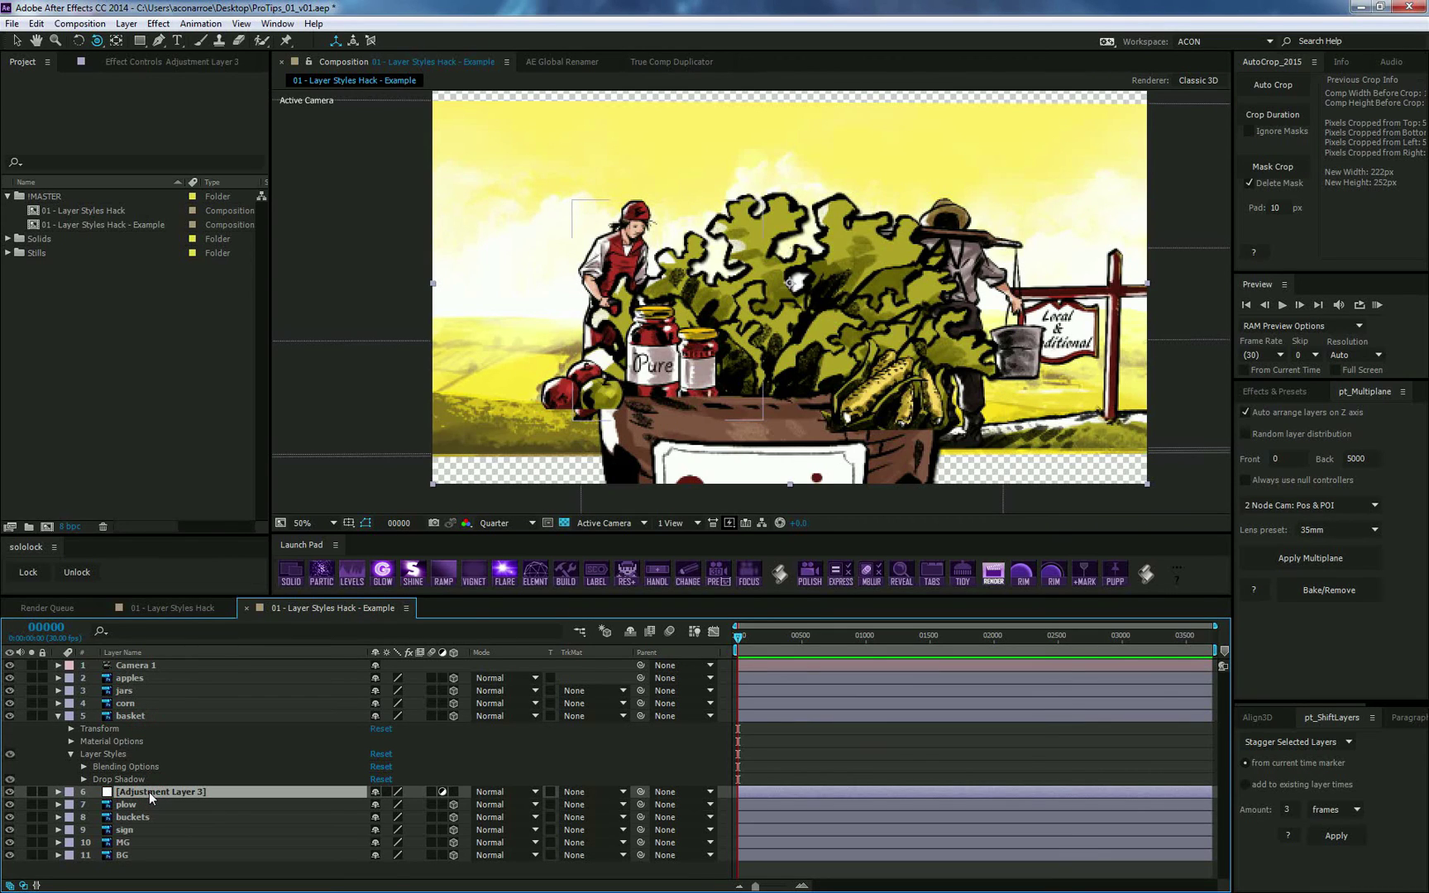